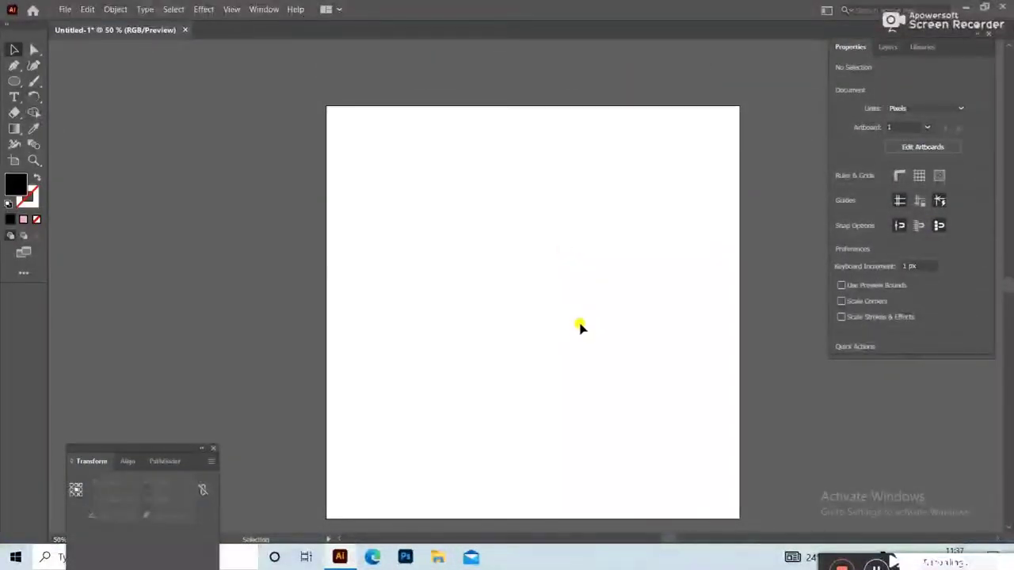
Type the word SIMPLE as bold 72 pt text near the artboard's centre
{"action": "left_click", "coordinate": [14, 96]}
{"action": "left_click", "coordinate": [447, 297]}
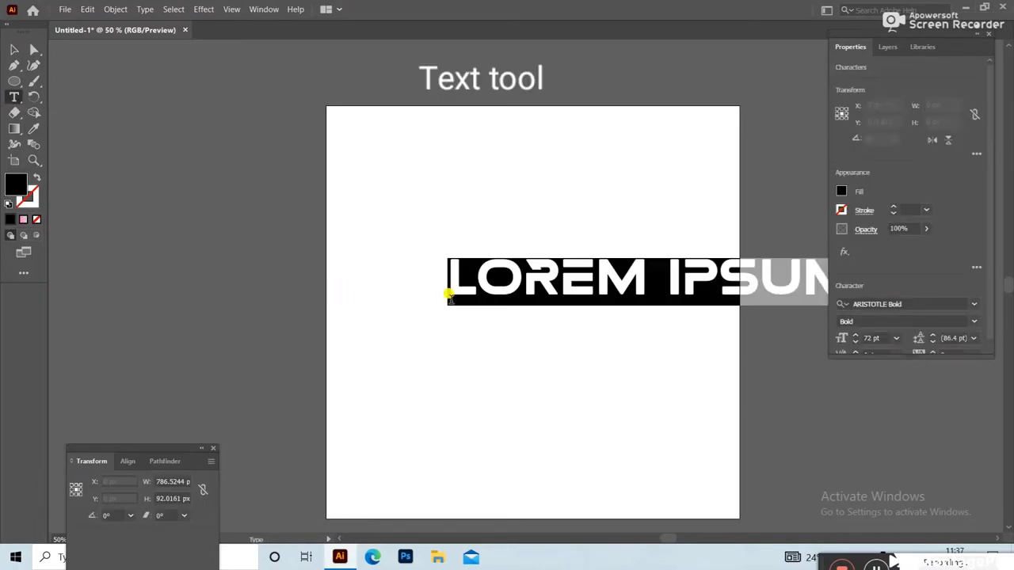
{"action": "key", "text": "BackSpace"}
{"action": "type", "text": "SIM"}
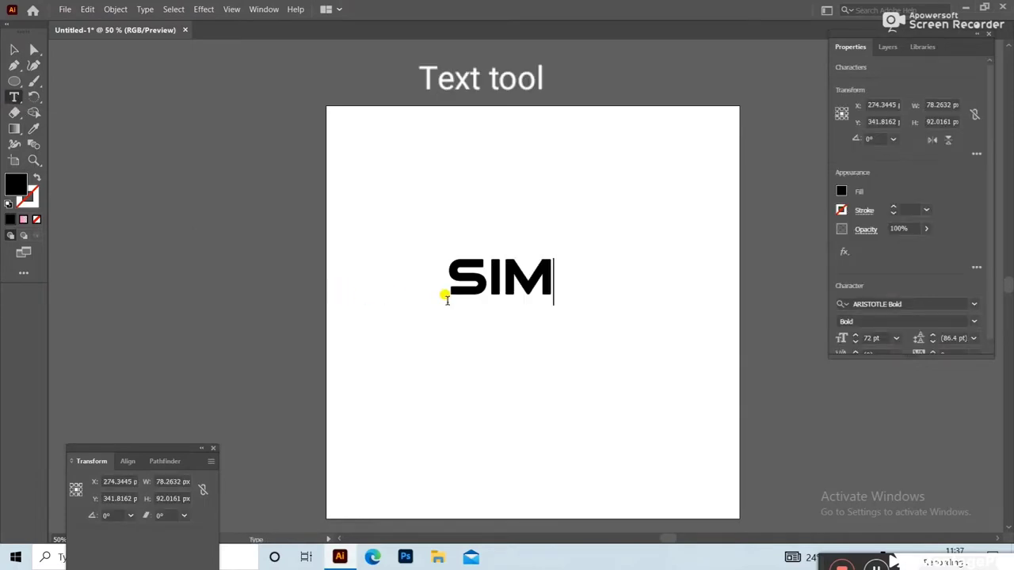
{"action": "type", "text": "PLE"}
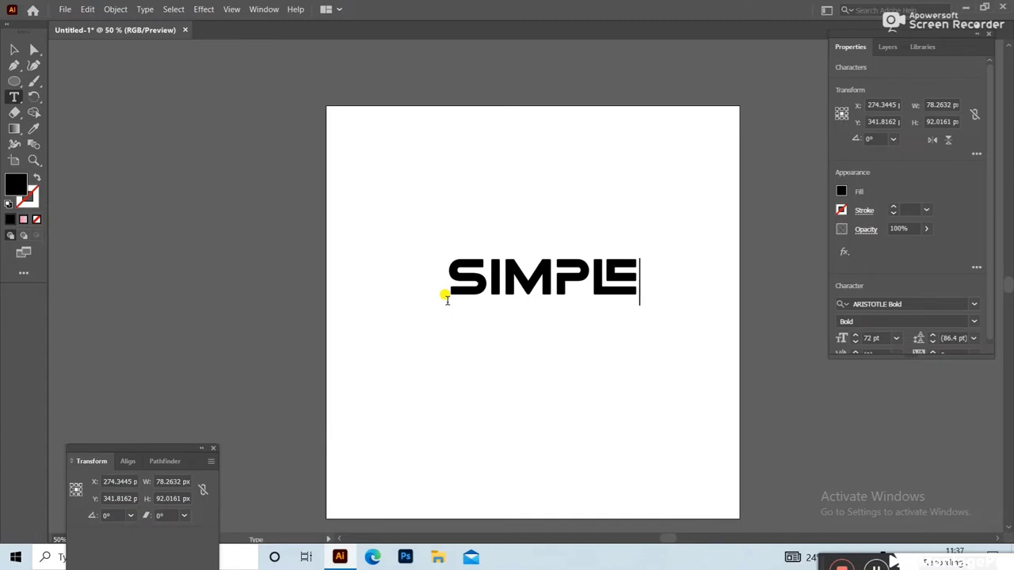
{"action": "key", "text": "Escape"}
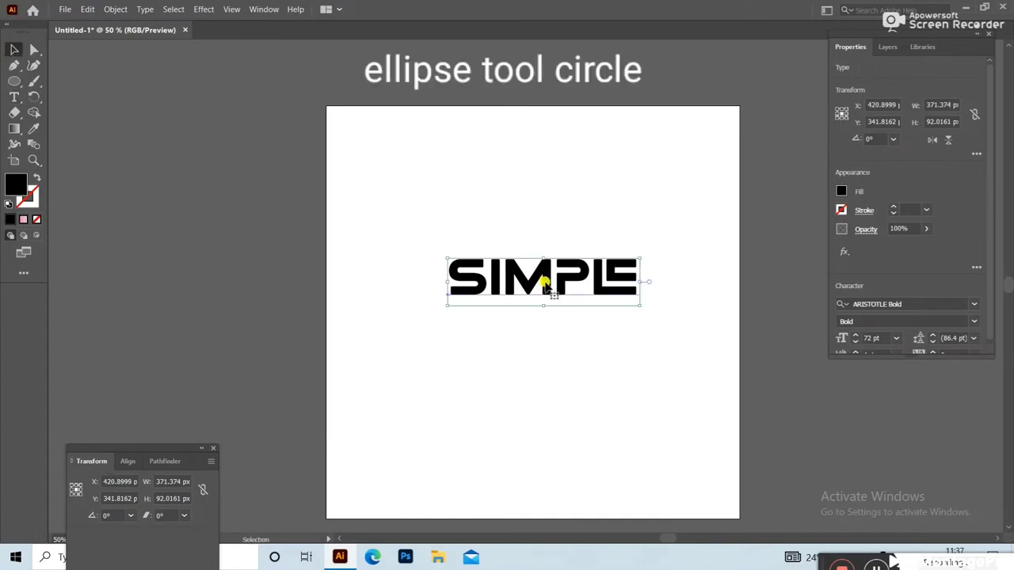
Move the SIMPLE text toward the centre and draw a black circle over it
{"action": "left_click_drag", "start_coordinate": [543, 286], "coordinate": [532, 312]}
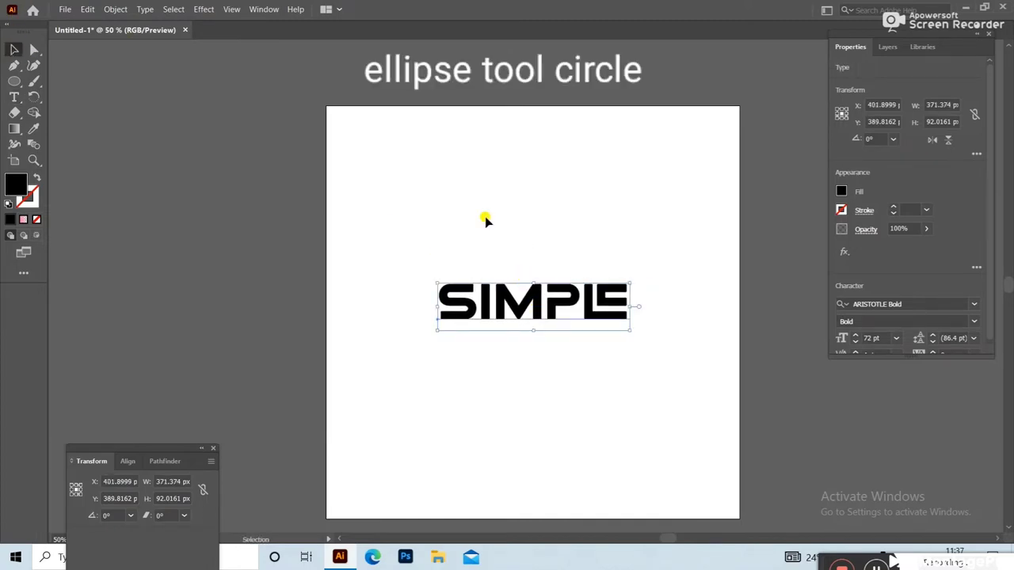
{"action": "left_click_drag", "start_coordinate": [21, 87], "coordinate": [59, 97]}
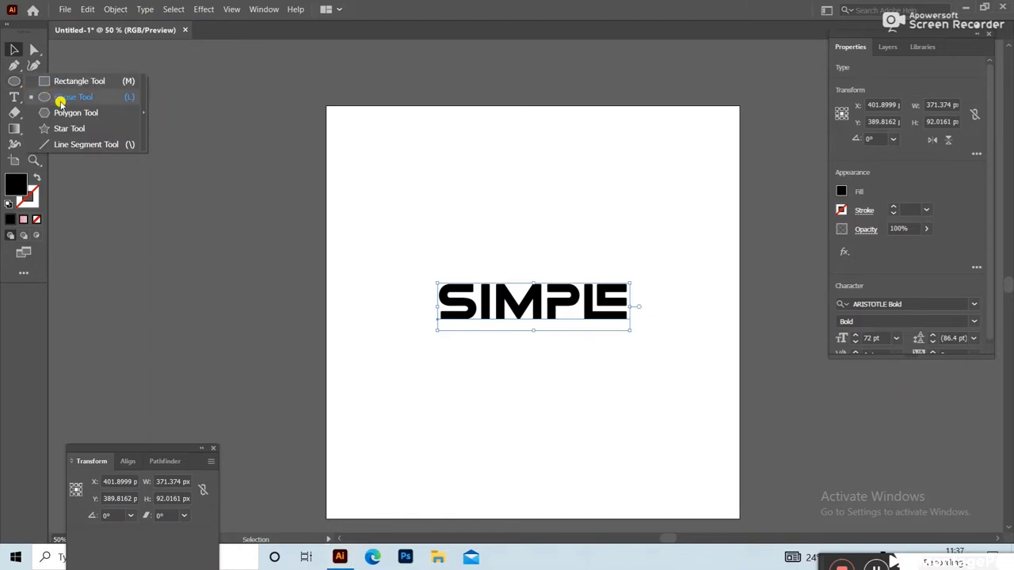
{"action": "left_click", "coordinate": [426, 232]}
{"action": "left_click", "coordinate": [525, 298]}
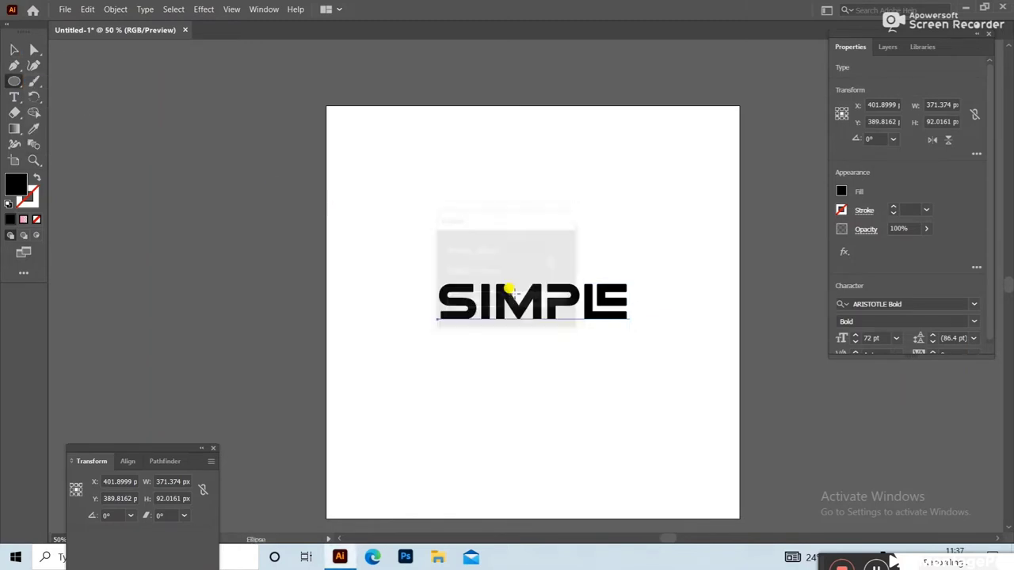
{"action": "mouse_move", "coordinate": [433, 229]}
{"action": "left_mouse_down"}
{"action": "mouse_move", "coordinate": [627, 379]}
{"action": "mouse_move", "coordinate": [572, 352]}
{"action": "left_mouse_up"}
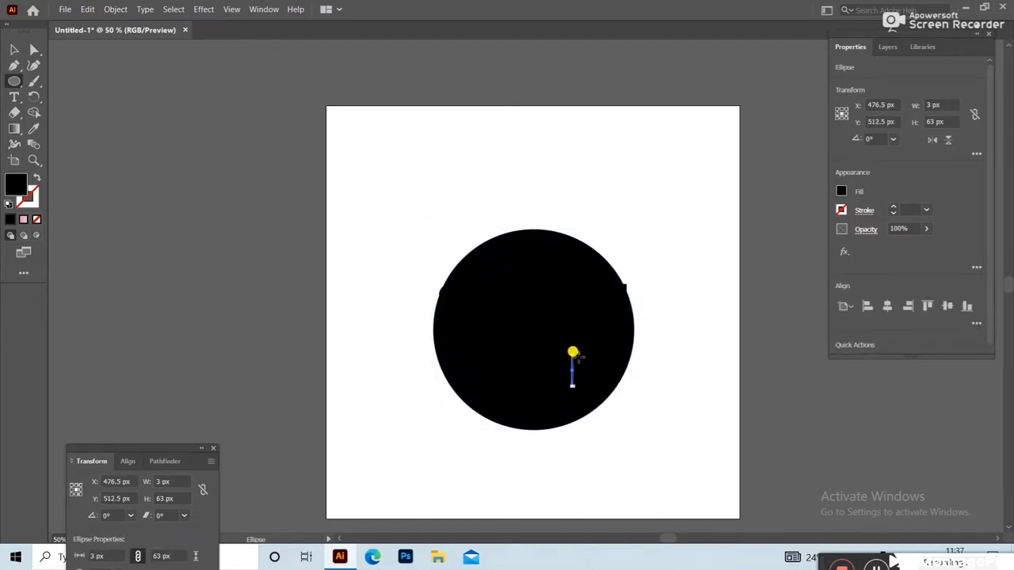
{"action": "key", "text": "Delete"}
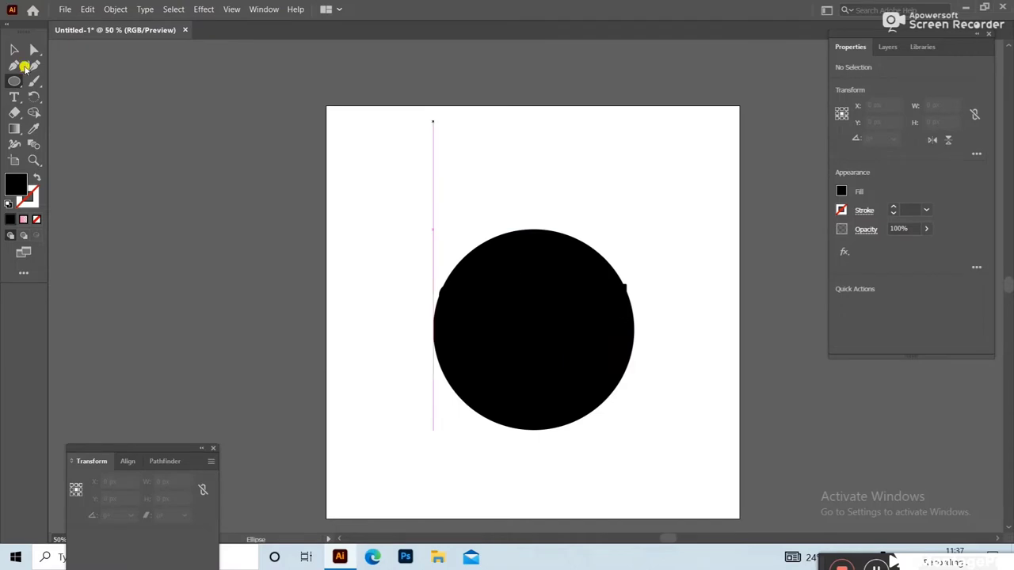
Centre the circle on the text and enlarge it to 430 px
{"action": "key", "text": "v"}
{"action": "left_click_drag", "start_coordinate": [541, 352], "coordinate": [541, 319]}
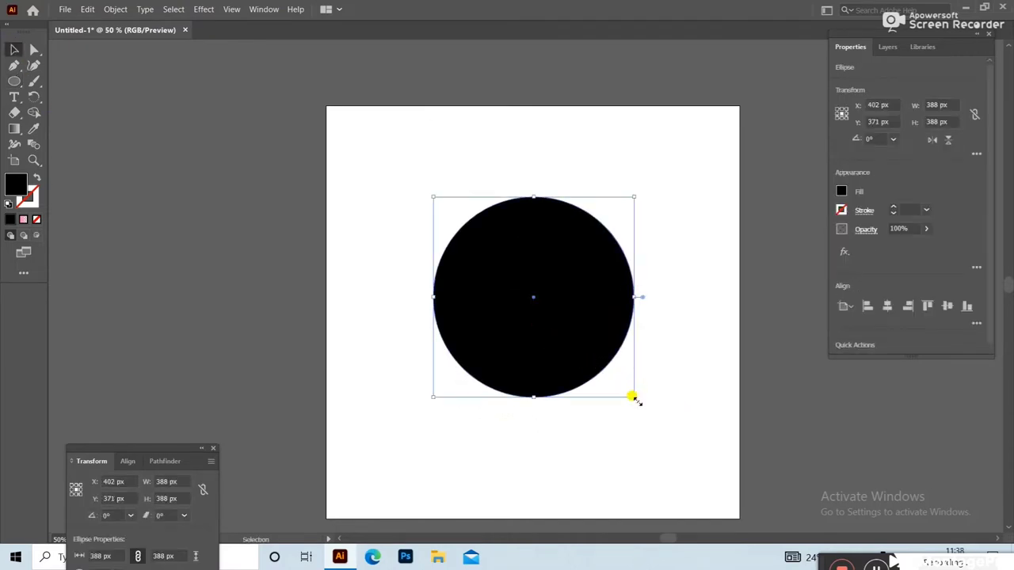
{"action": "left_click_drag", "start_coordinate": [634, 396], "coordinate": [645, 408]}
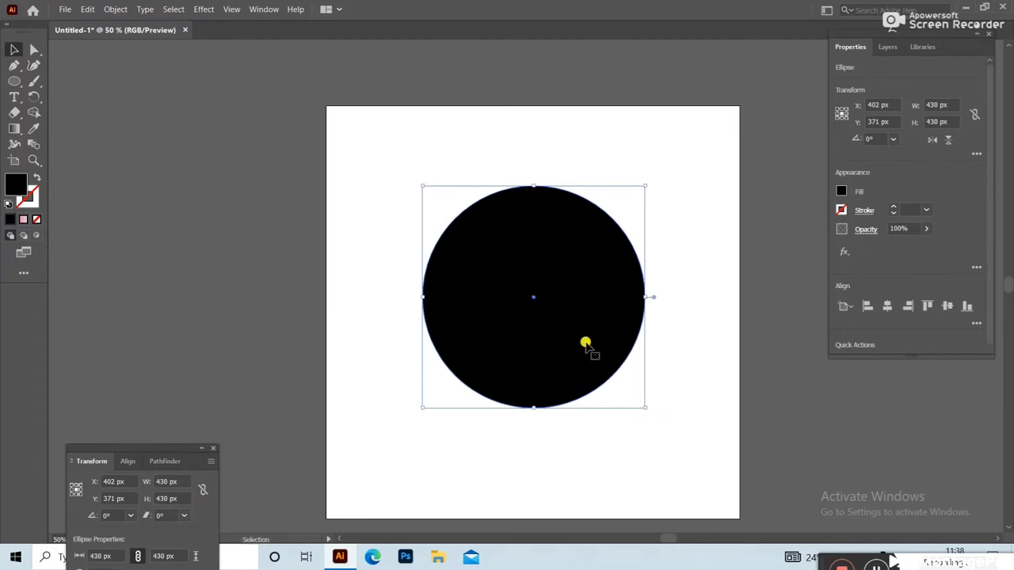
Give the circle no fill and a black 1 pt stroke, then bring it in front of the text
{"action": "left_click", "coordinate": [843, 190]}
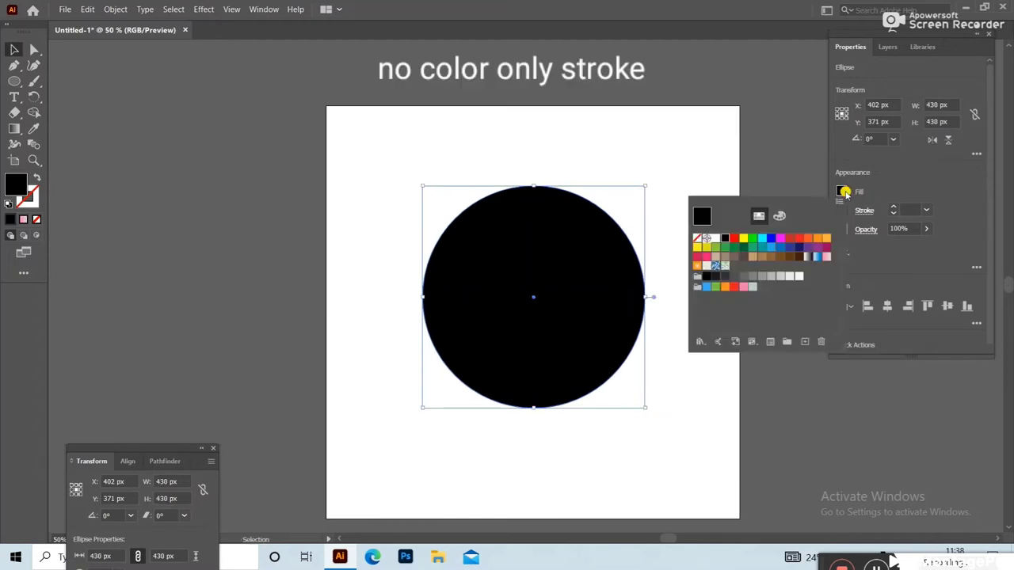
{"action": "left_click", "coordinate": [700, 240]}
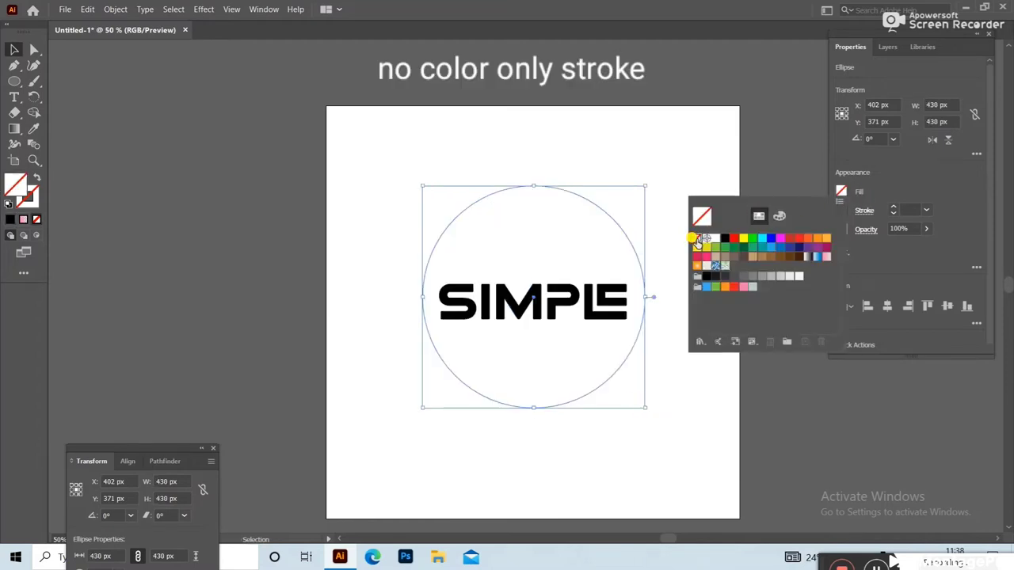
{"action": "left_click", "coordinate": [850, 213]}
{"action": "left_click", "coordinate": [840, 212]}
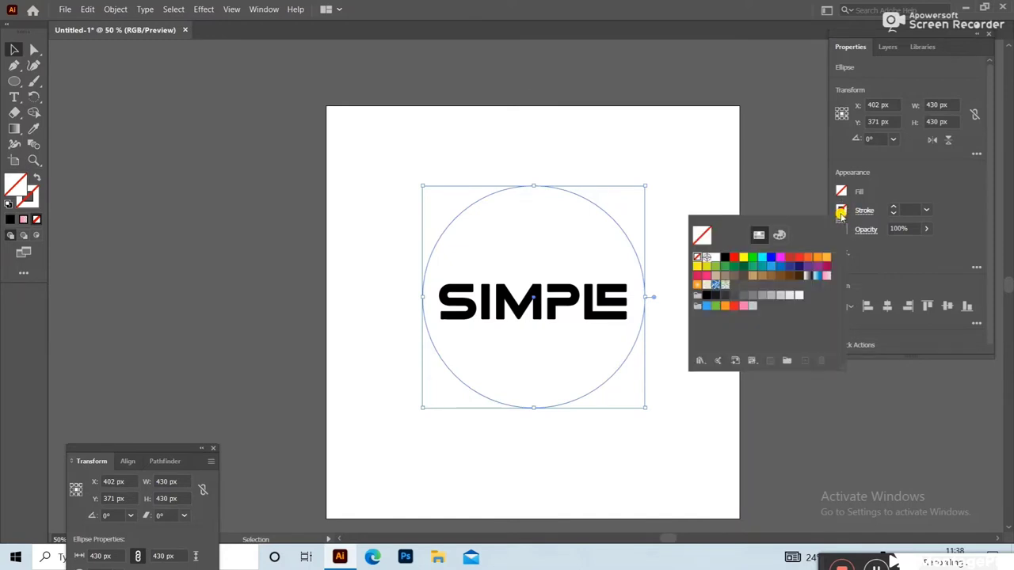
{"action": "left_click", "coordinate": [726, 263]}
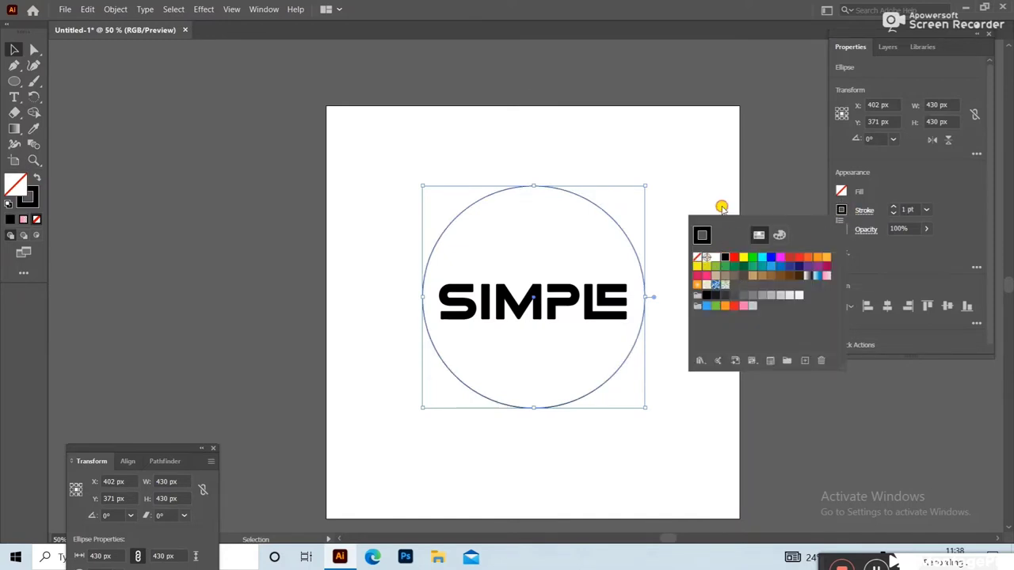
{"action": "right_click", "coordinate": [615, 224]}
{"action": "mouse_move", "coordinate": [649, 429]}
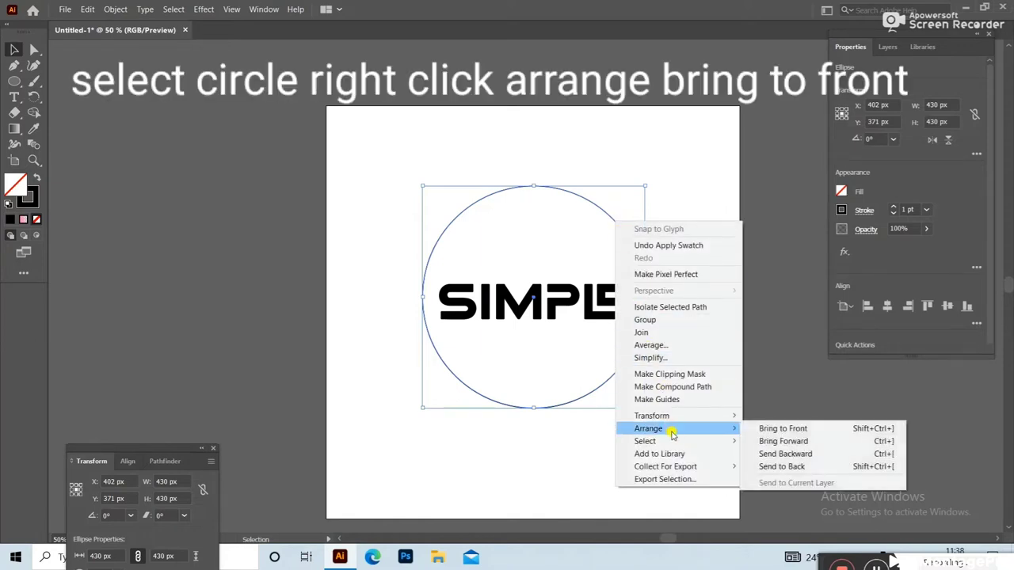
{"action": "left_click", "coordinate": [786, 427]}
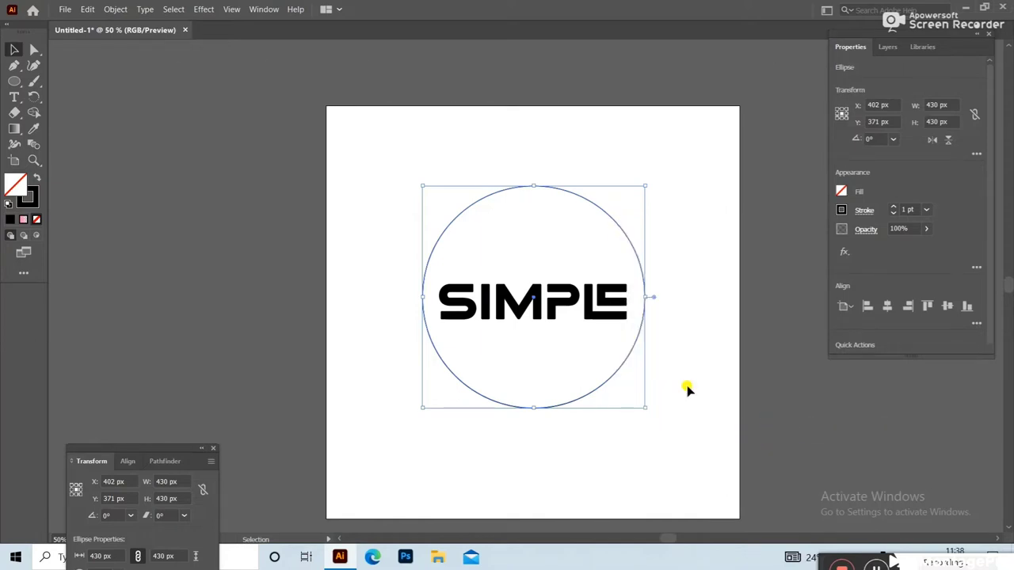
Envelope-distort the SIMPLE text into the circle using Make with Top Object
{"action": "left_click_drag", "start_coordinate": [408, 199], "coordinate": [479, 337]}
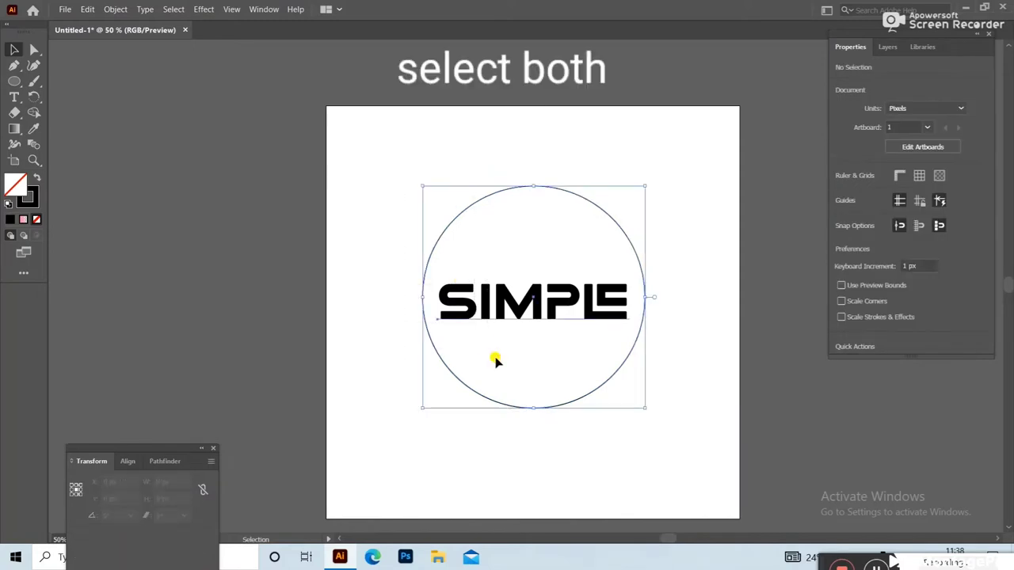
{"action": "left_click", "coordinate": [117, 10]}
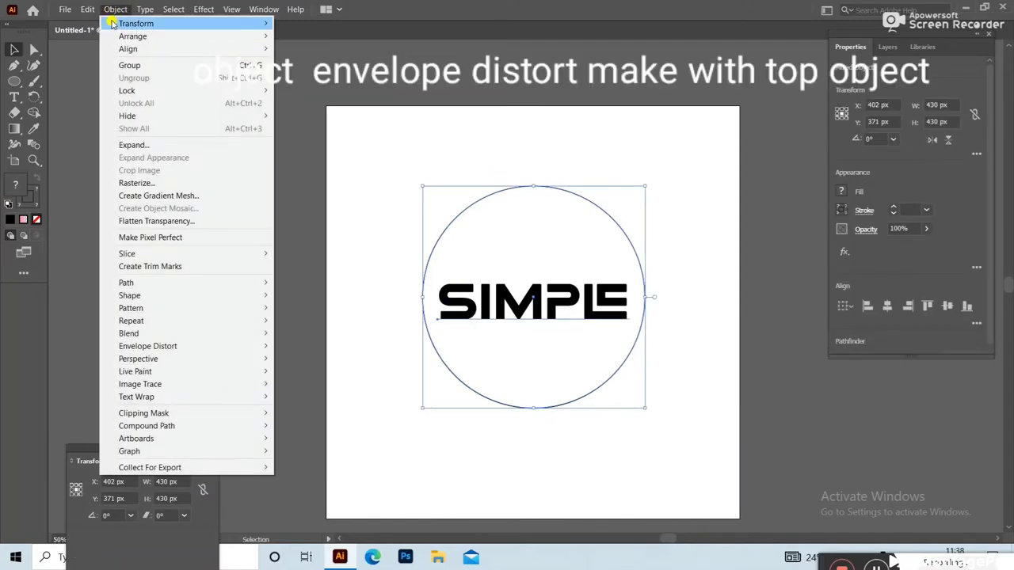
{"action": "mouse_move", "coordinate": [148, 346]}
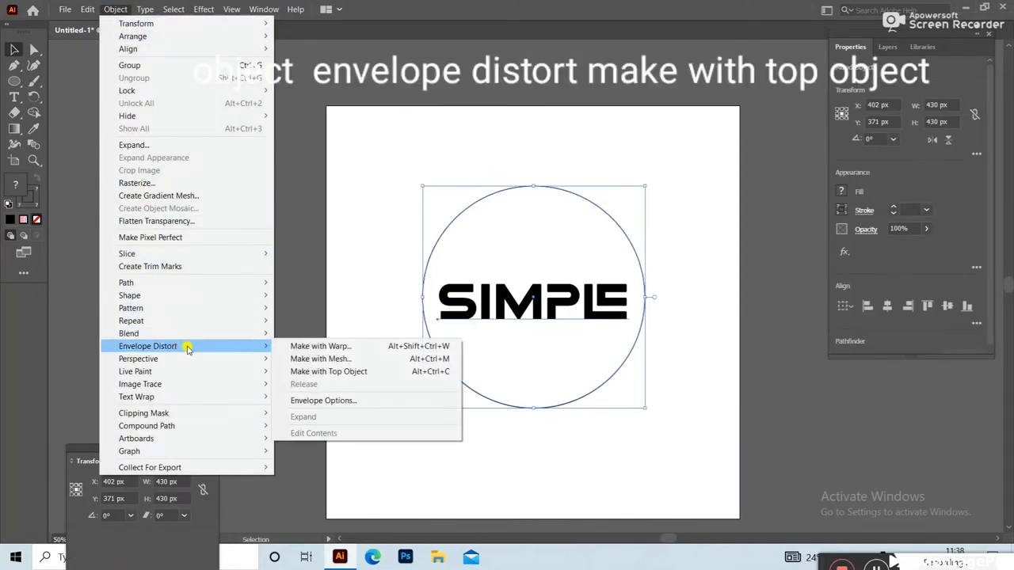
{"action": "left_click", "coordinate": [328, 371]}
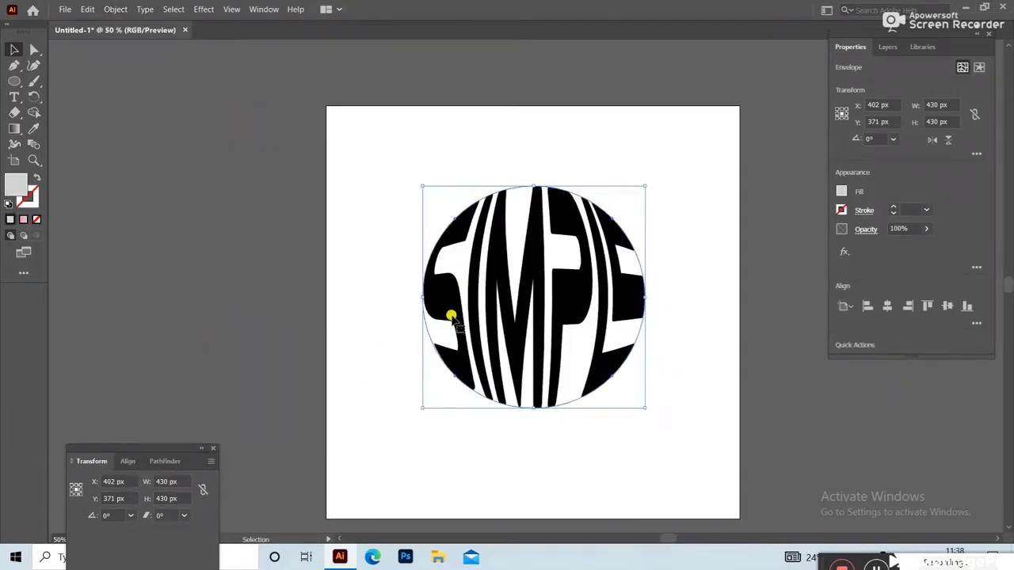
{"action": "left_click", "coordinate": [87, 9]}
Paste a copy of the warped sphere in place, send it back, and shrink it to 286 px
{"action": "left_click", "coordinate": [121, 67]}
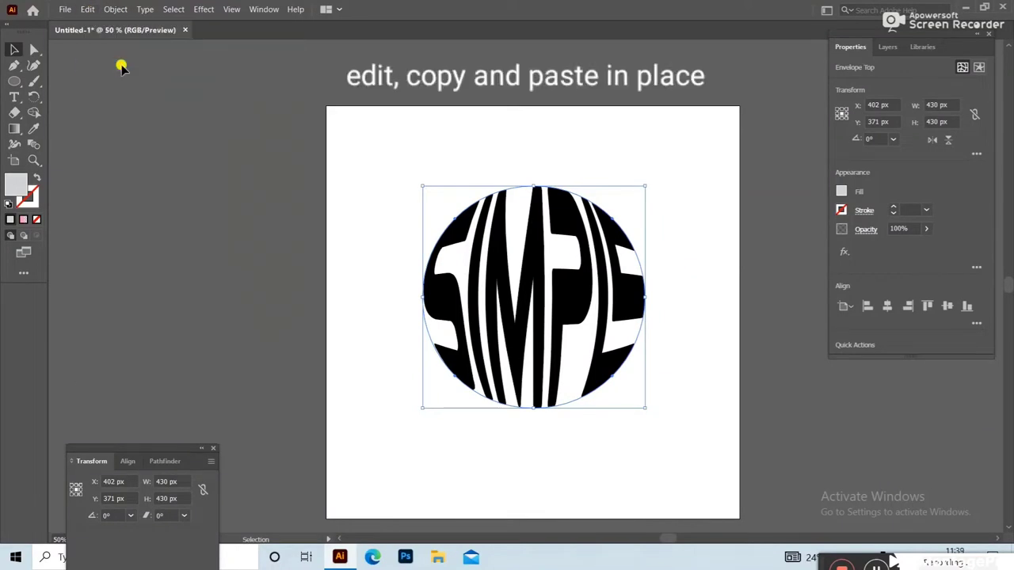
{"action": "left_click", "coordinate": [87, 9]}
{"action": "left_click", "coordinate": [119, 113]}
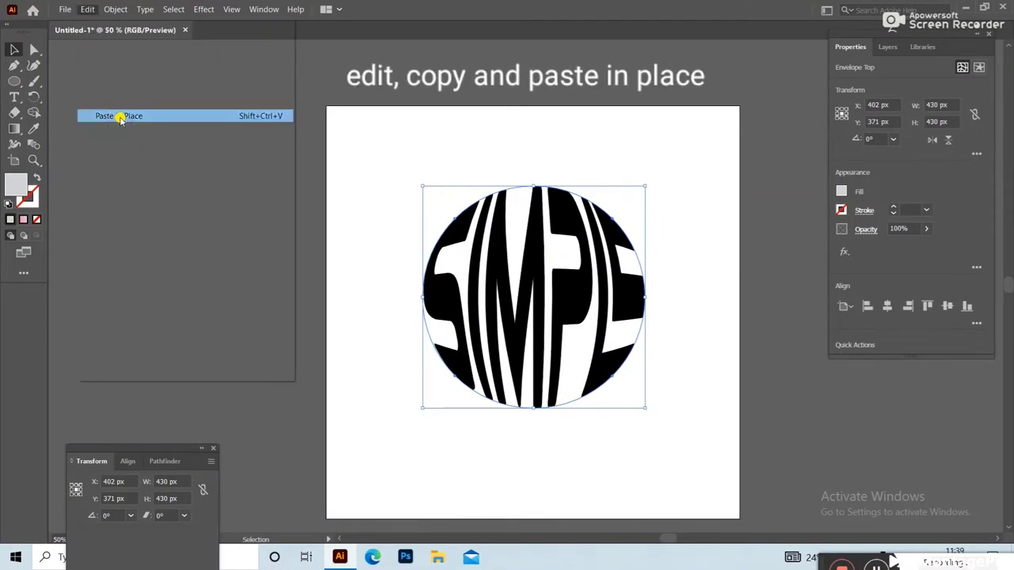
{"action": "right_click", "coordinate": [569, 337]}
{"action": "mouse_move", "coordinate": [602, 462]}
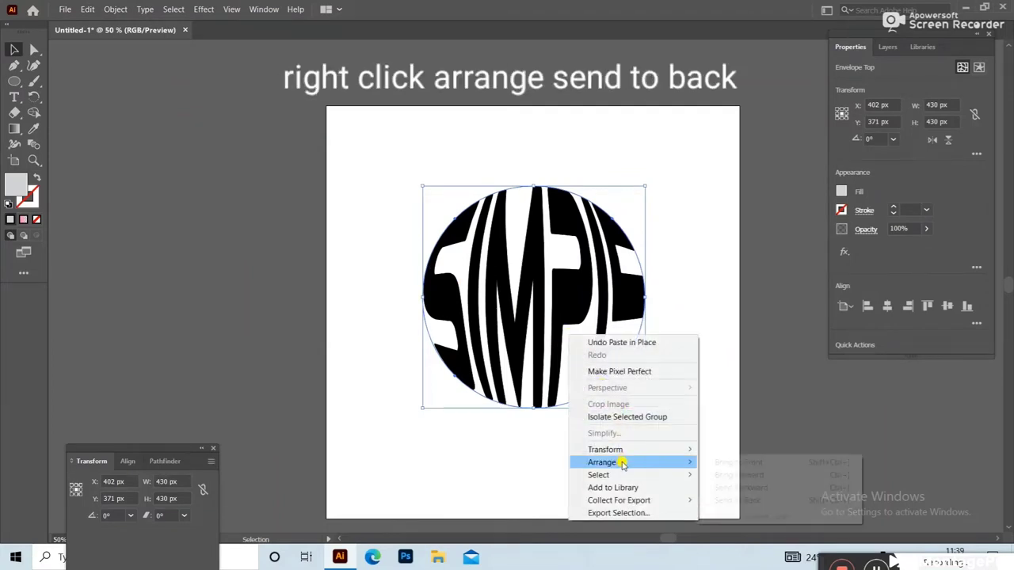
{"action": "left_click", "coordinate": [713, 501]}
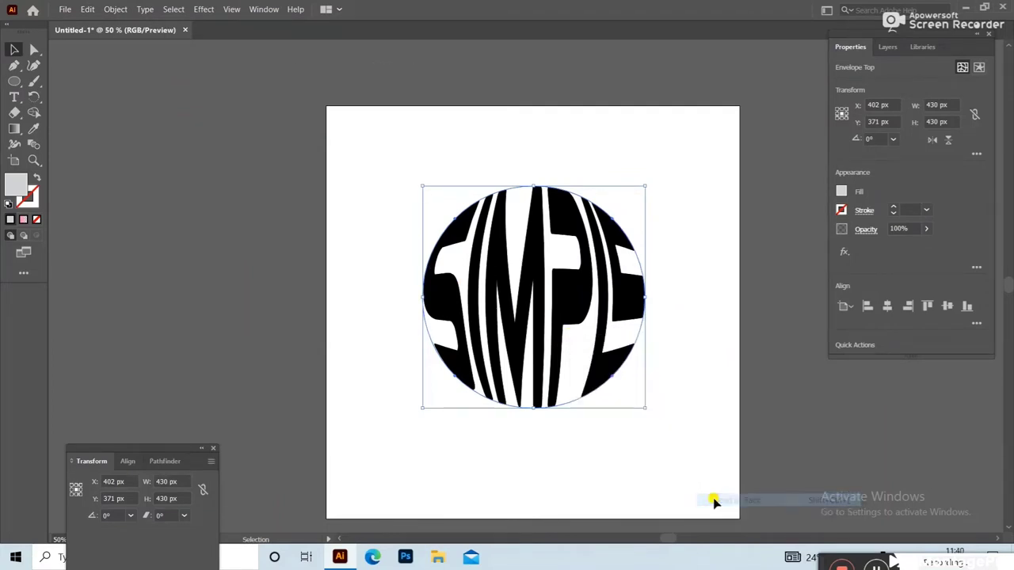
{"action": "left_click_drag", "start_coordinate": [642, 408], "coordinate": [604, 367]}
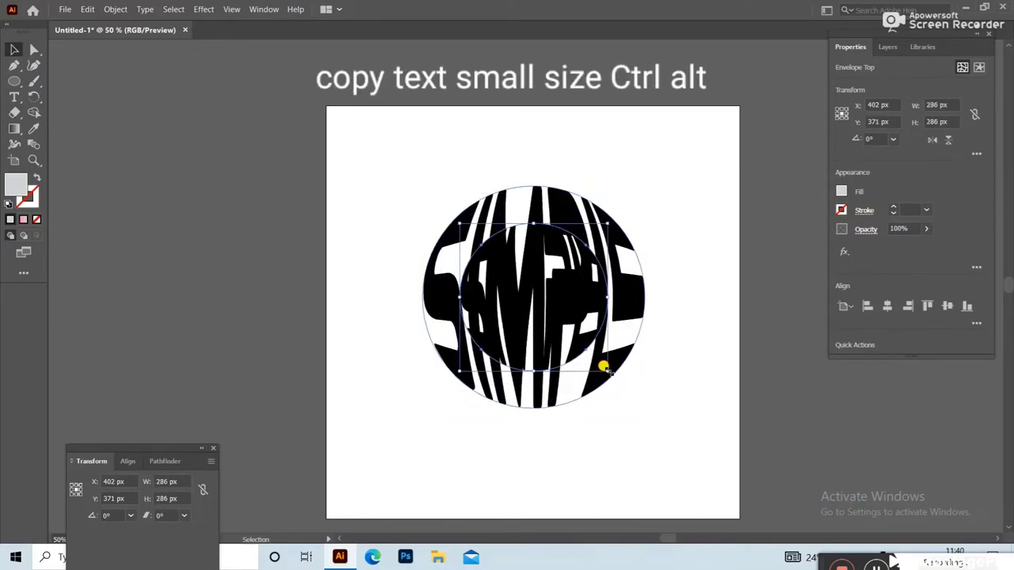
Expand the warped sphere copy into plain paths
{"action": "left_click", "coordinate": [119, 11]}
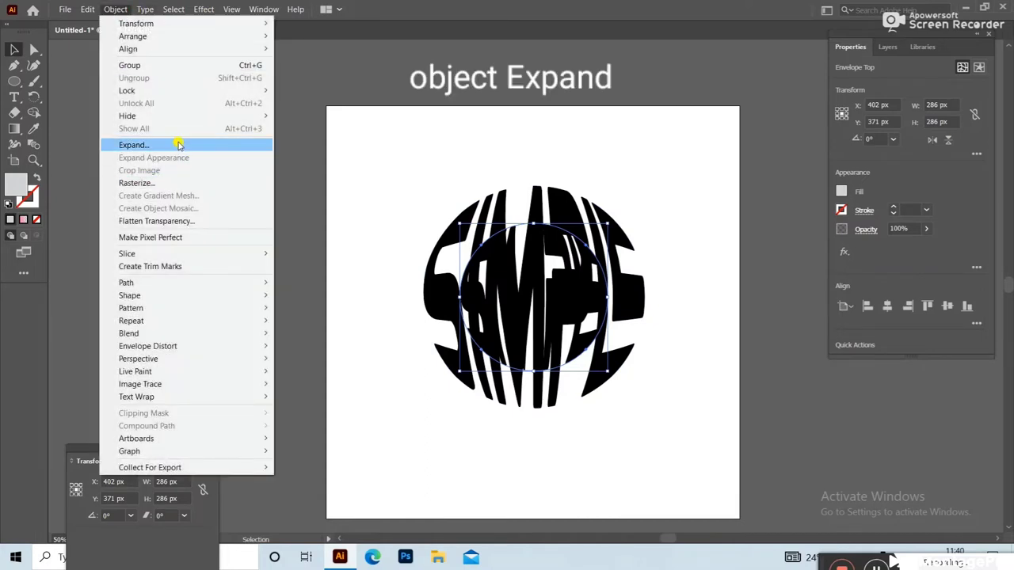
{"action": "left_click", "coordinate": [176, 140]}
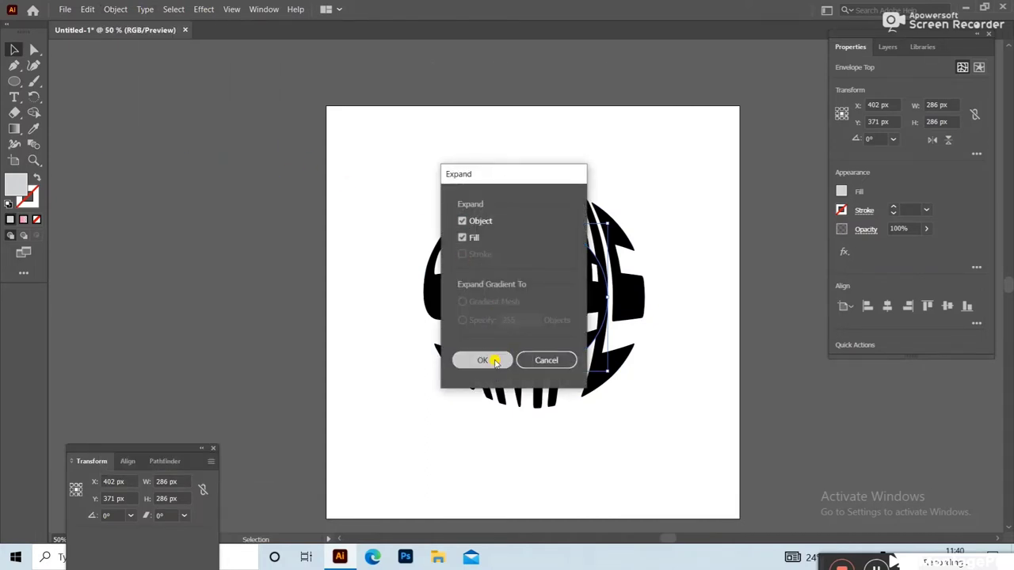
{"action": "left_click", "coordinate": [480, 360]}
Fill the inner SIMPLE copy yellow and select it with the black sphere
{"action": "left_click", "coordinate": [842, 190]}
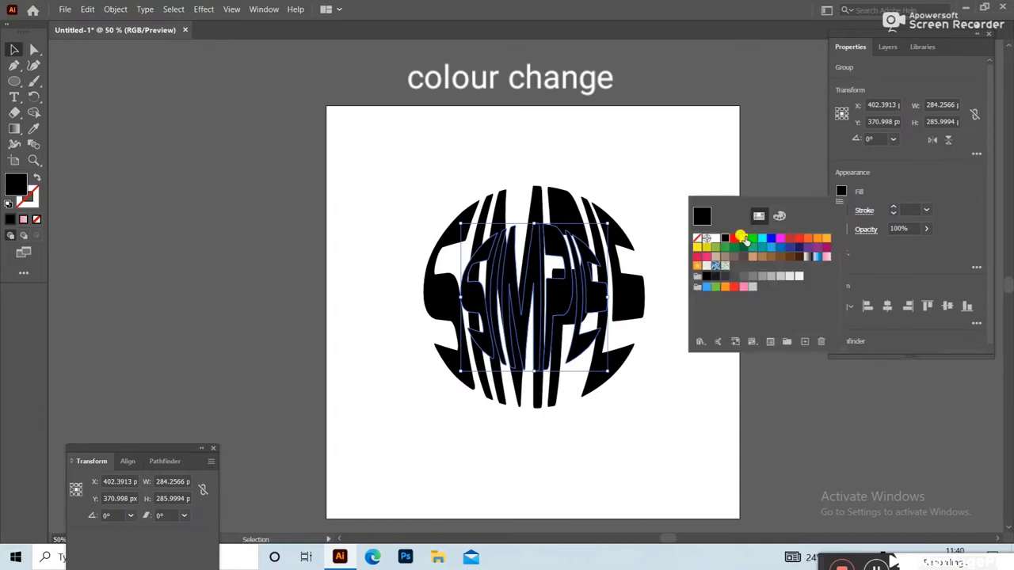
{"action": "left_click", "coordinate": [736, 240]}
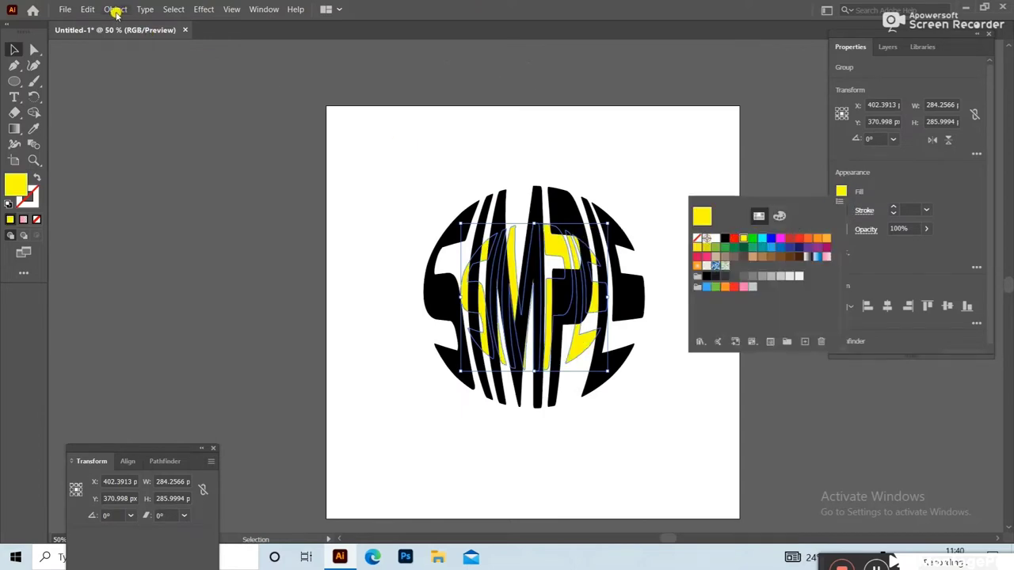
{"action": "key", "text": "Escape"}
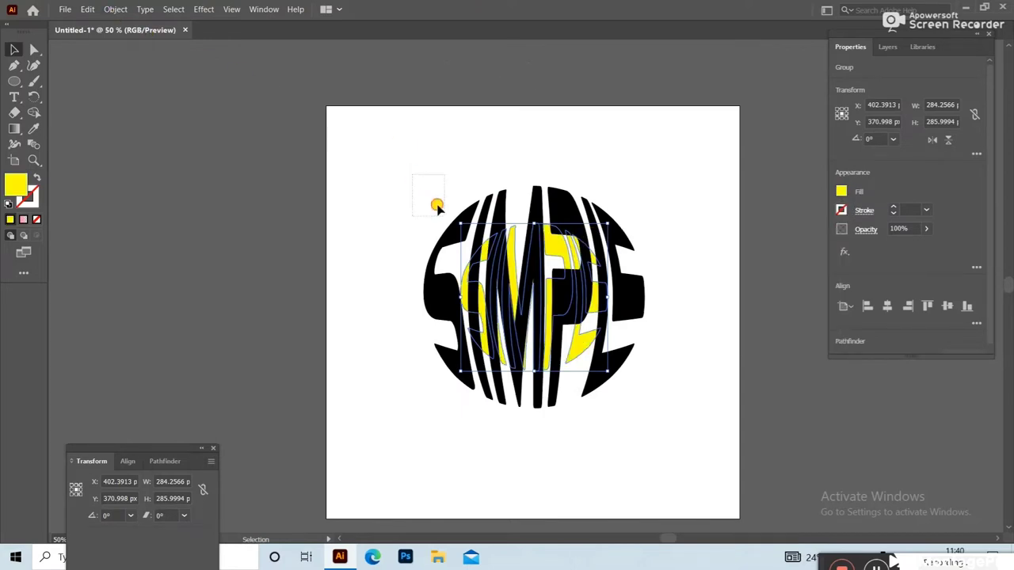
{"action": "left_click_drag", "start_coordinate": [437, 206], "coordinate": [553, 416]}
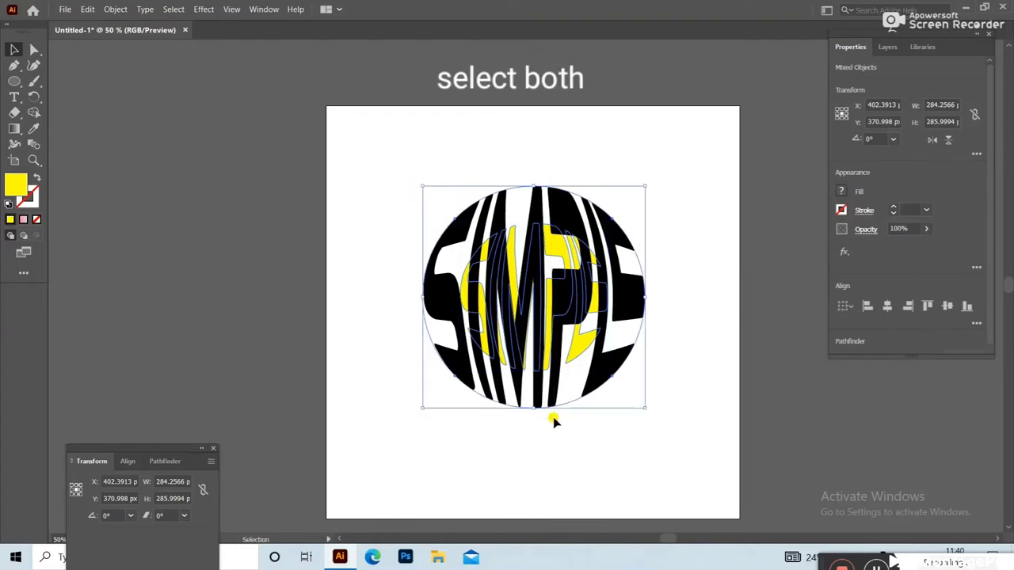
Blend the yellow lettering and black sphere using 400 specified steps, then deselect
{"action": "left_click", "coordinate": [111, 9]}
{"action": "mouse_move", "coordinate": [128, 334]}
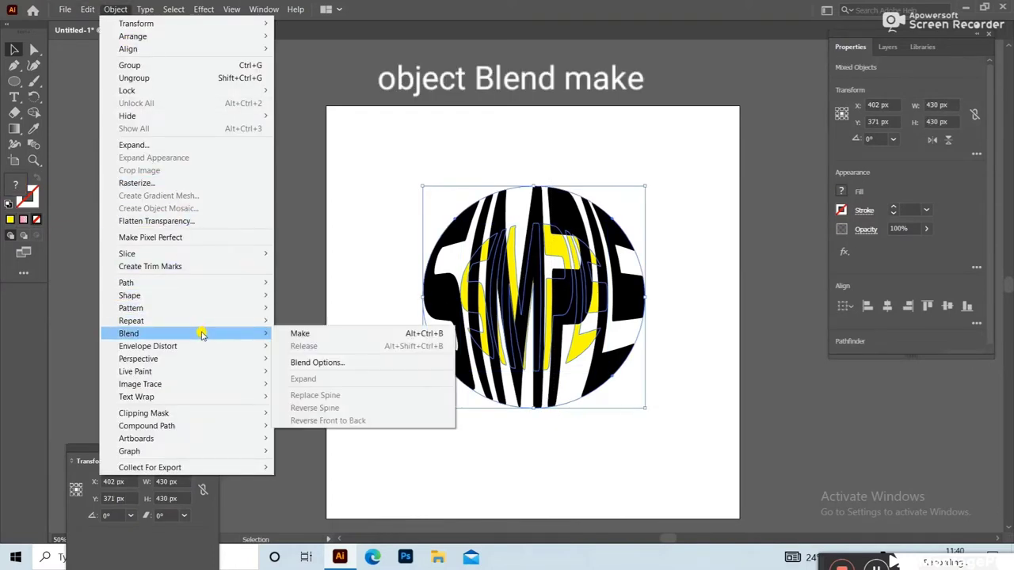
{"action": "left_click", "coordinate": [298, 333]}
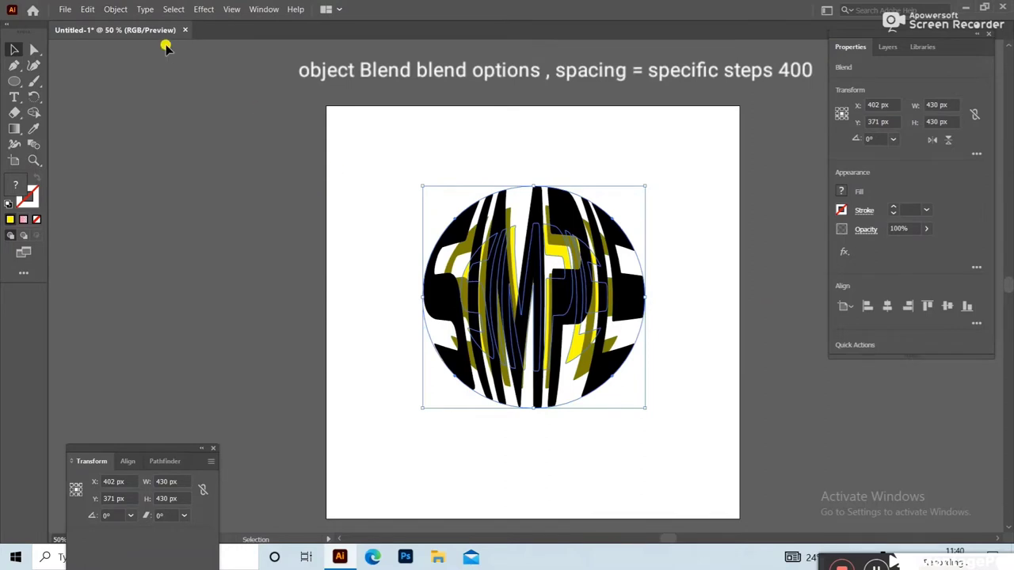
{"action": "left_click", "coordinate": [112, 9]}
{"action": "mouse_move", "coordinate": [129, 333]}
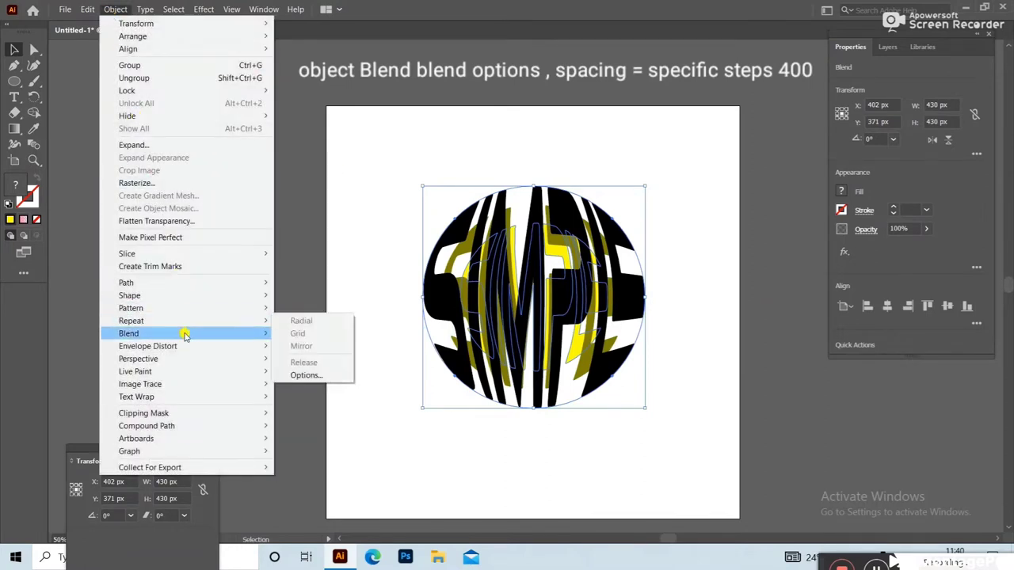
{"action": "left_click", "coordinate": [301, 362]}
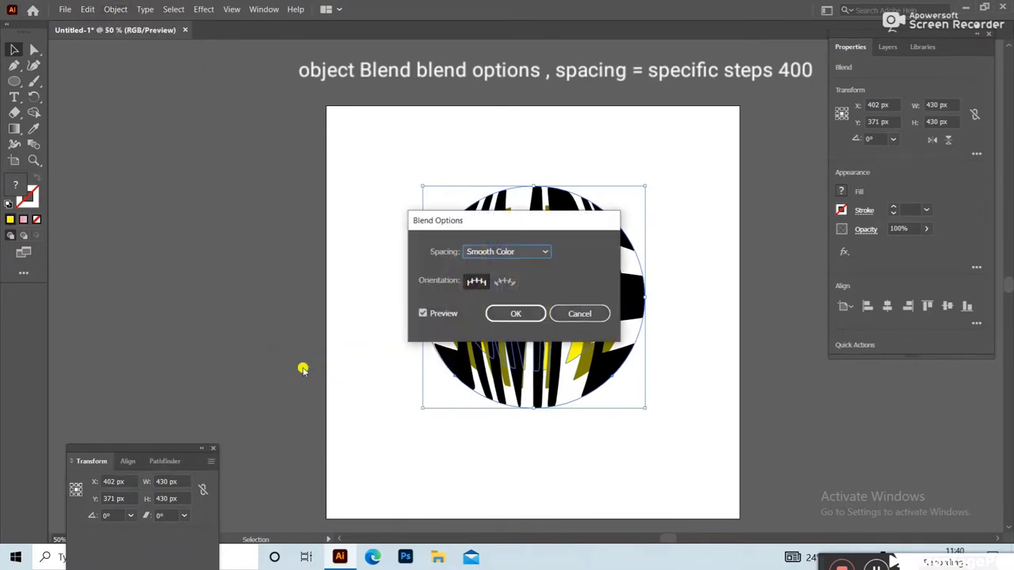
{"action": "left_click", "coordinate": [546, 255]}
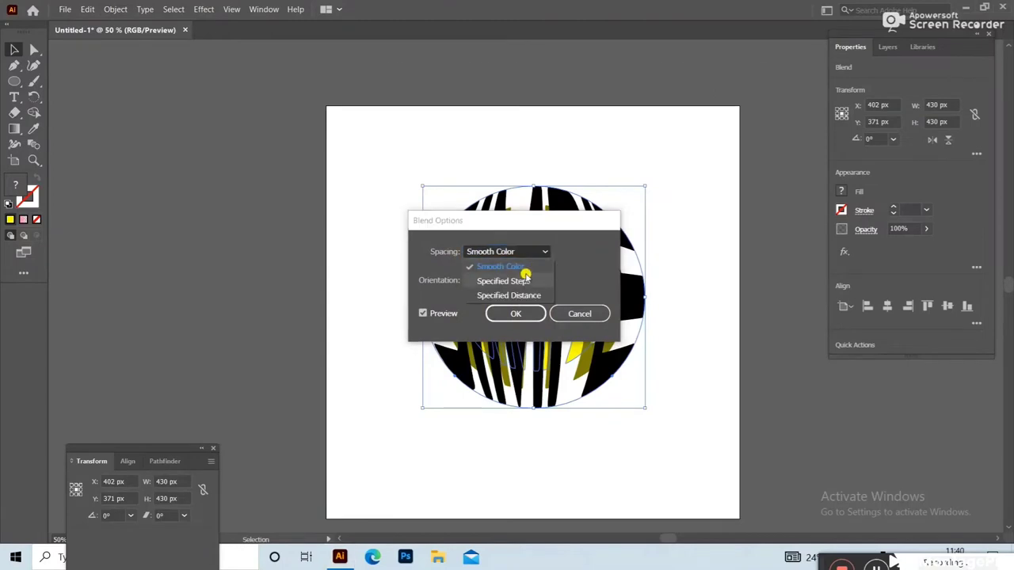
{"action": "left_click", "coordinate": [525, 279]}
{"action": "type", "text": "400"}
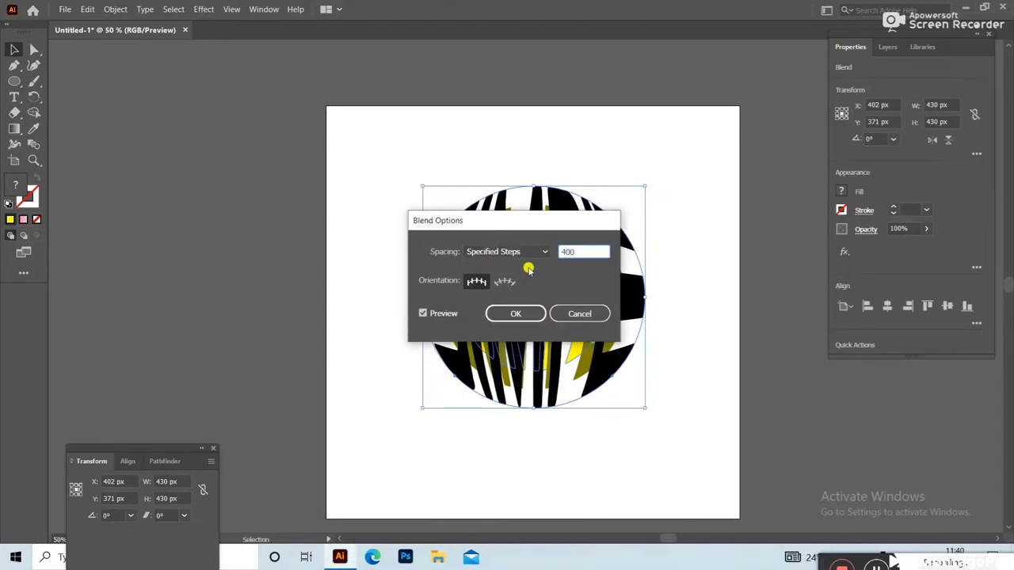
{"action": "left_click", "coordinate": [515, 314]}
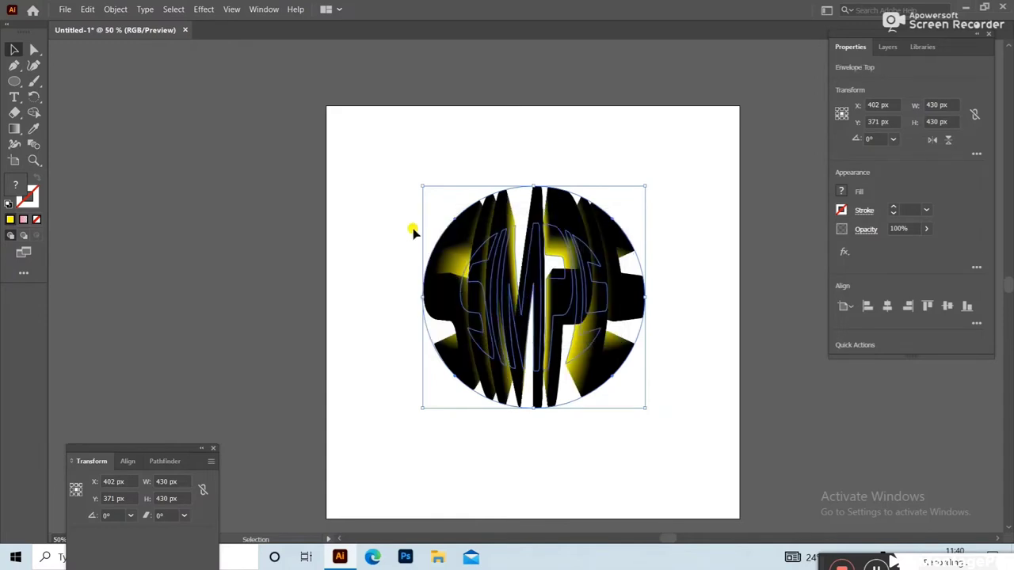
{"action": "left_click", "coordinate": [380, 215]}
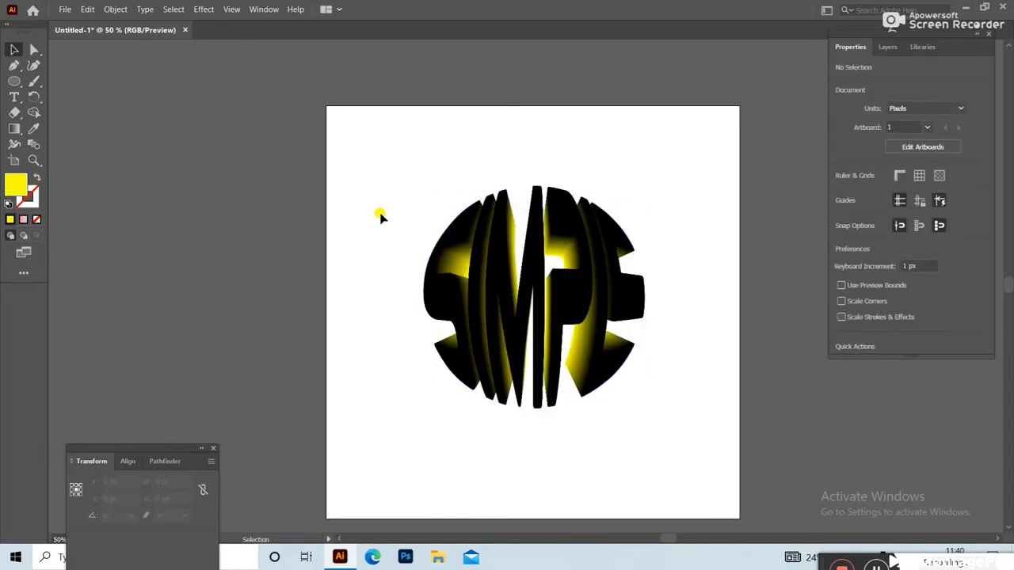
Move the glowing sphere to the top-left and add a new SIMPLE text line below it
{"action": "left_click_drag", "start_coordinate": [476, 279], "coordinate": [399, 185]}
{"action": "key", "text": "t"}
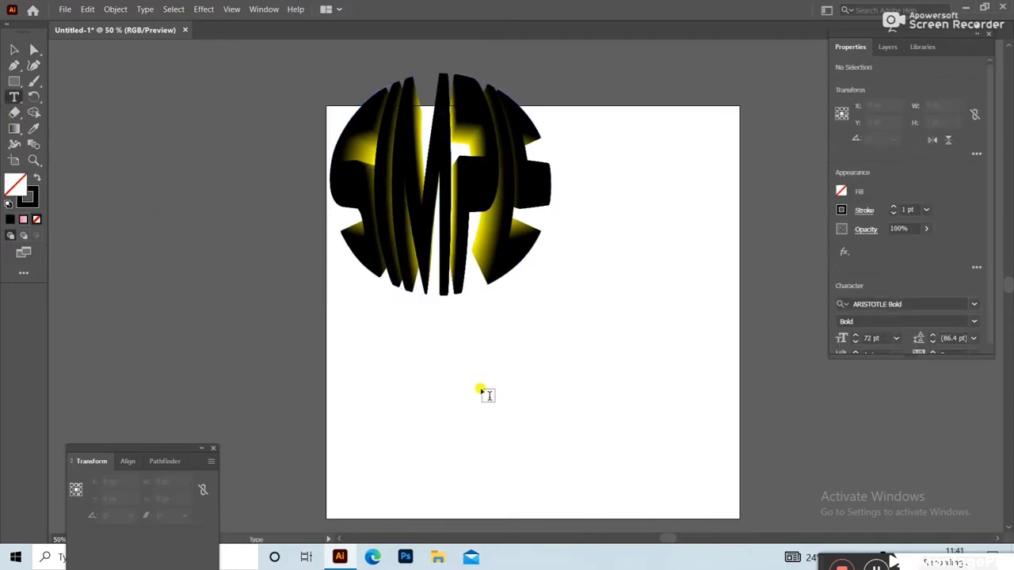
{"action": "left_click", "coordinate": [520, 389]}
{"action": "key", "text": "BackSpace"}
{"action": "type", "text": "S"}
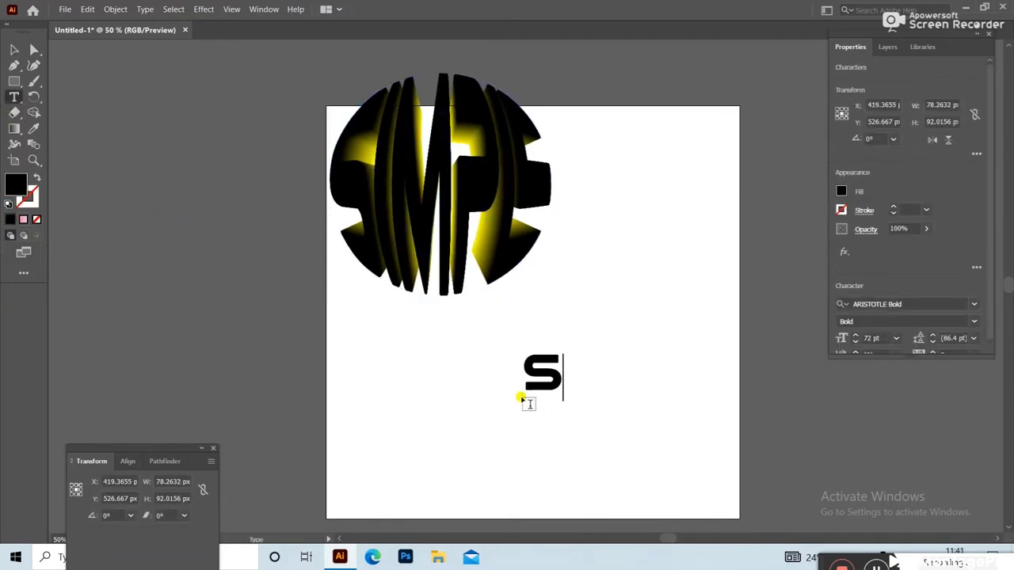
{"action": "type", "text": "IMPLE"}
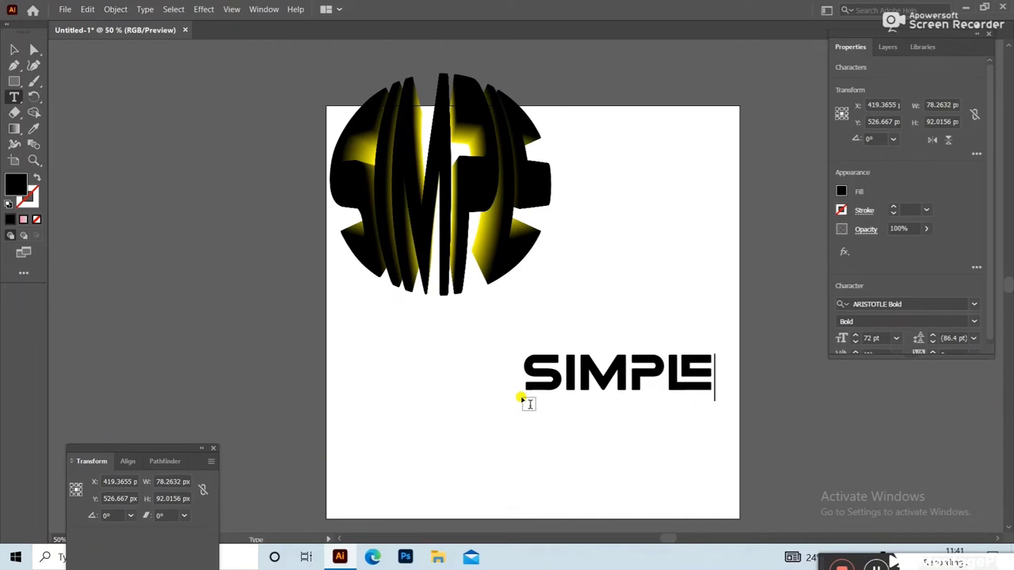
{"action": "left_click", "coordinate": [14, 51]}
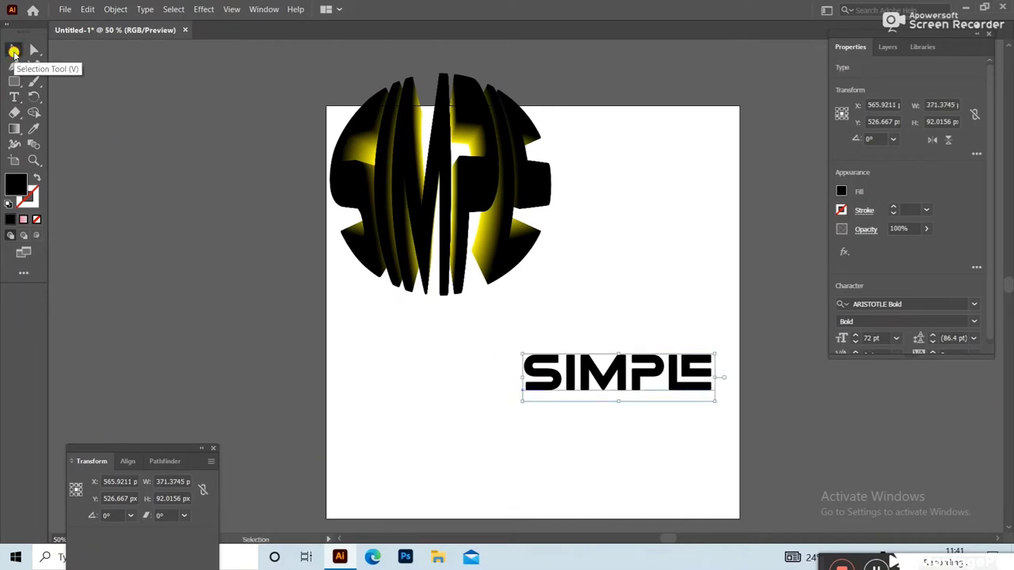
{"action": "left_click", "coordinate": [12, 82]}
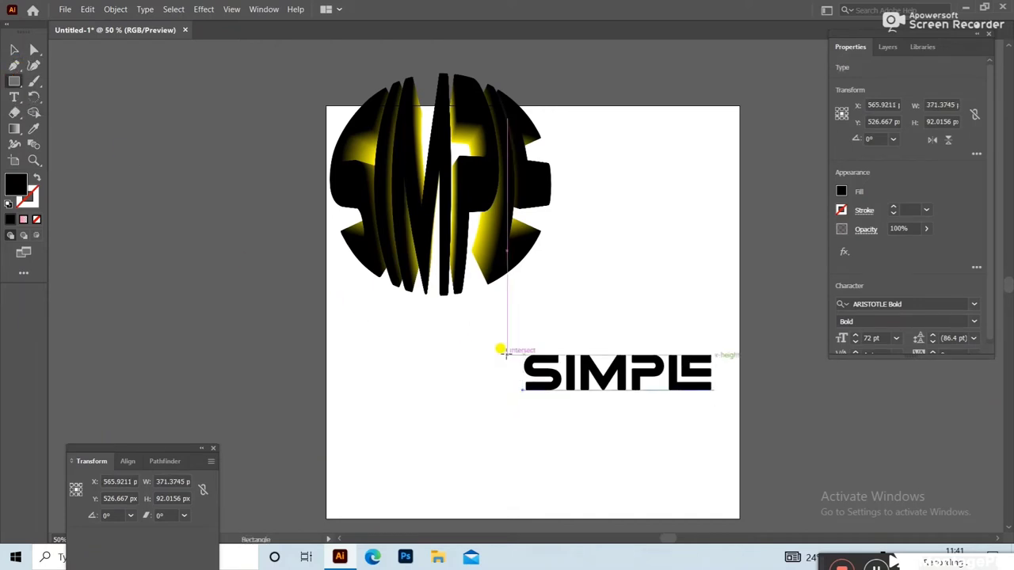
Draw a rectangle over the new SIMPLE word with no fill and a black stroke
{"action": "mouse_move", "coordinate": [496, 323]}
{"action": "left_mouse_down"}
{"action": "mouse_move", "coordinate": [585, 394]}
{"action": "mouse_move", "coordinate": [731, 461]}
{"action": "left_mouse_up"}
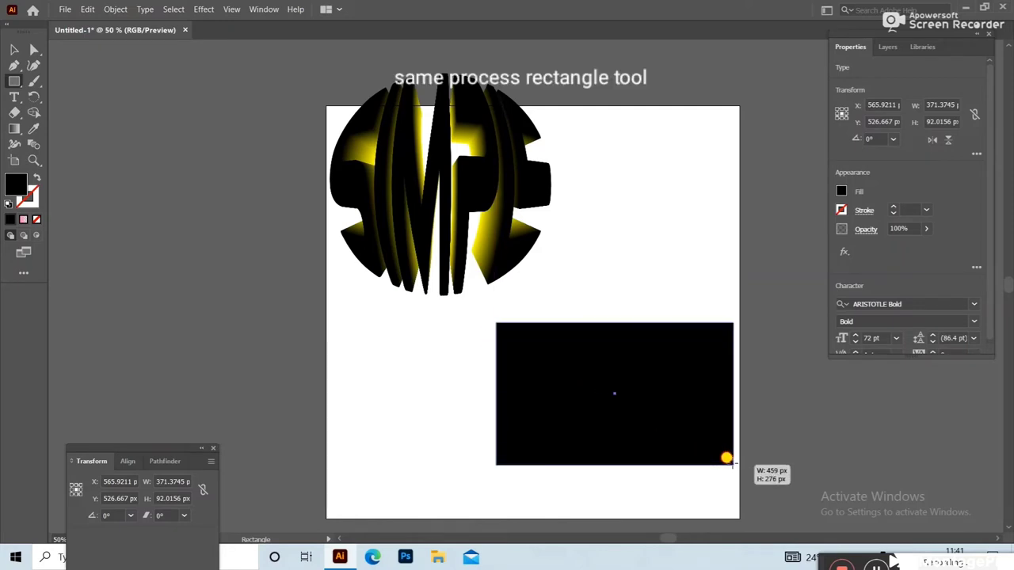
{"action": "left_click", "coordinate": [842, 192]}
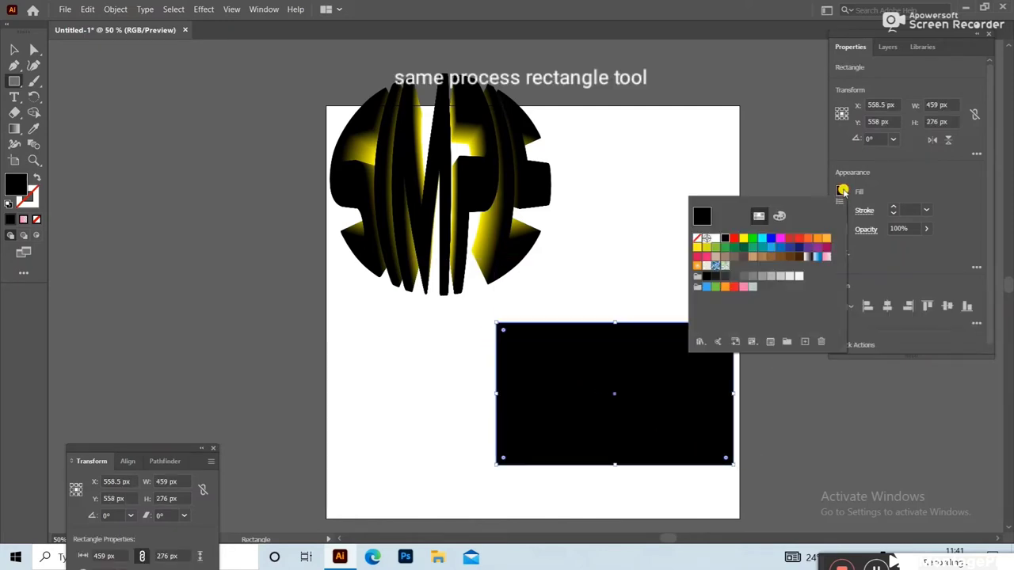
{"action": "left_click", "coordinate": [697, 238]}
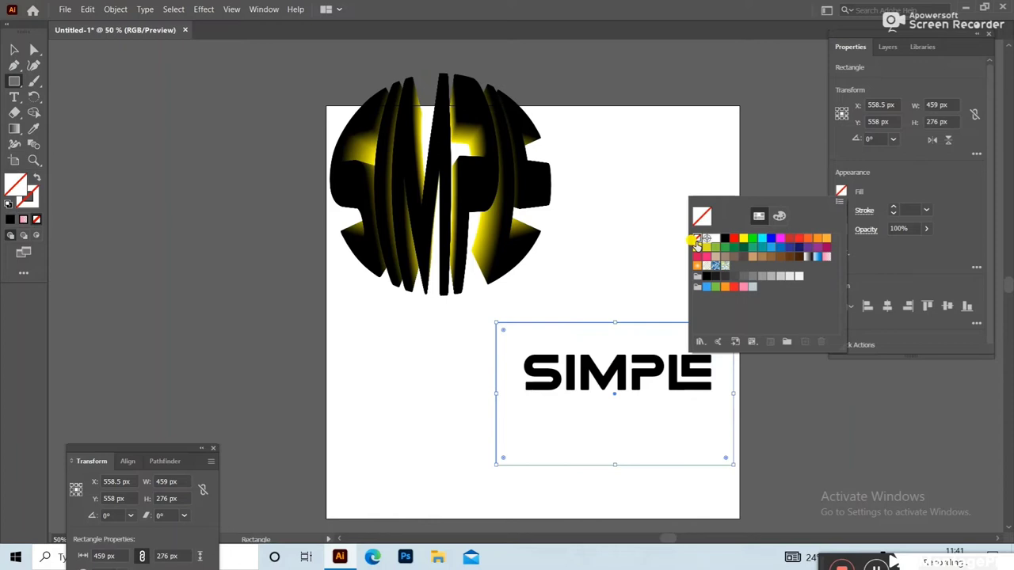
{"action": "left_click", "coordinate": [856, 210]}
{"action": "left_click", "coordinate": [842, 211]}
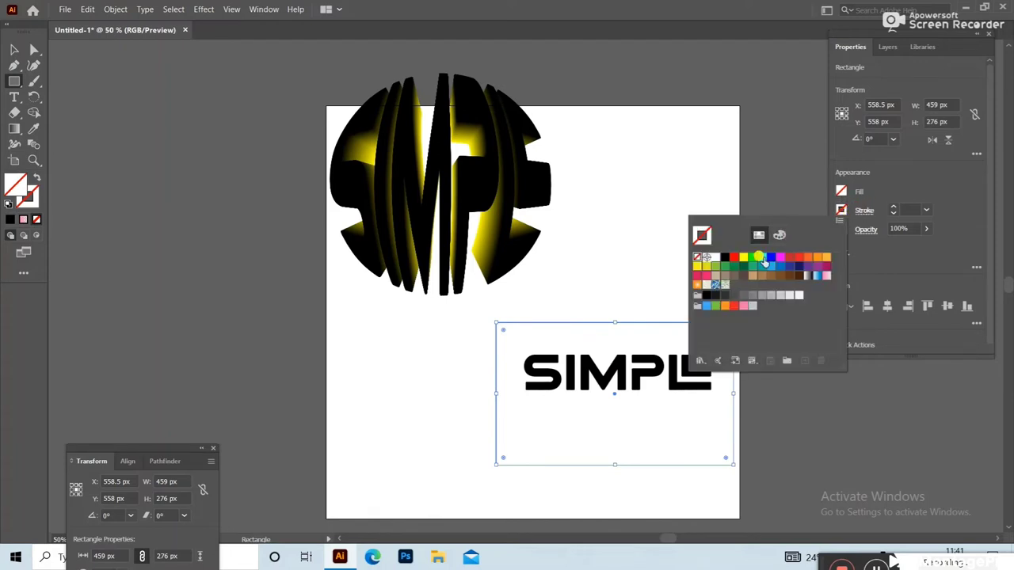
{"action": "left_click", "coordinate": [725, 259]}
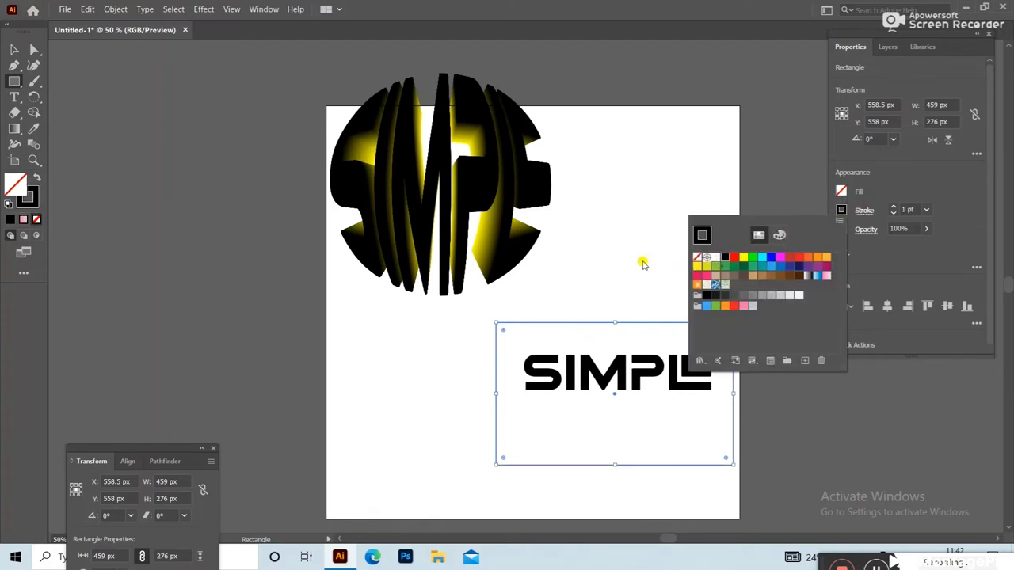
{"action": "left_click", "coordinate": [643, 264]}
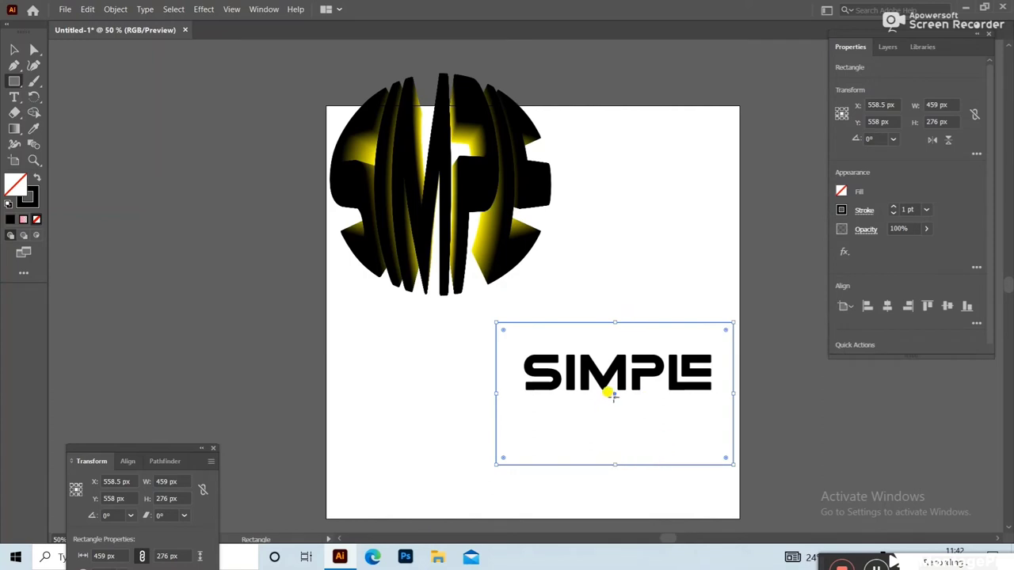
Nudge the 459 × 276 px rectangle up around the word and bring it to front
{"action": "left_click_drag", "start_coordinate": [614, 398], "coordinate": [613, 384]}
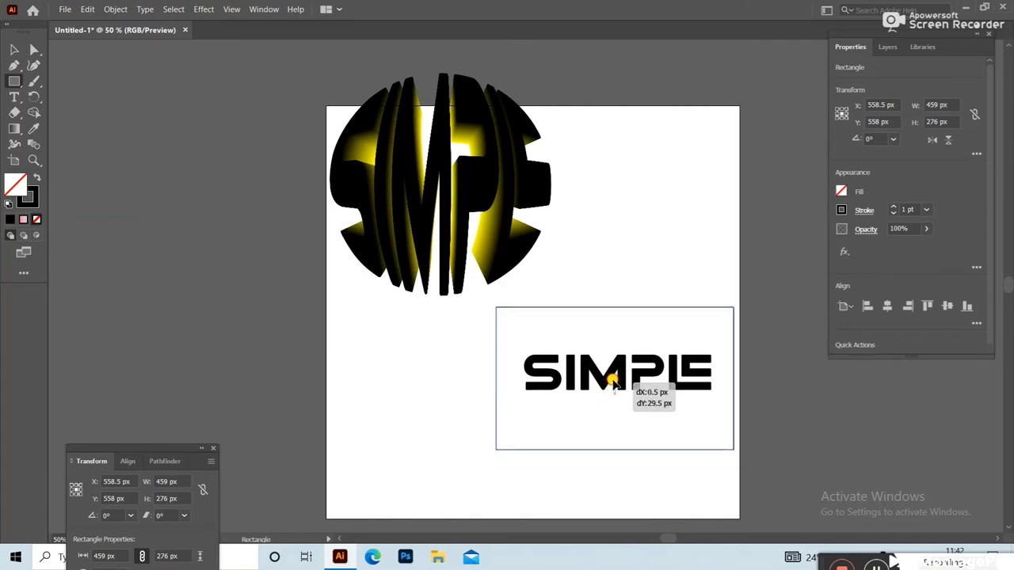
{"action": "right_click", "coordinate": [614, 315]}
{"action": "mouse_move", "coordinate": [651, 260]}
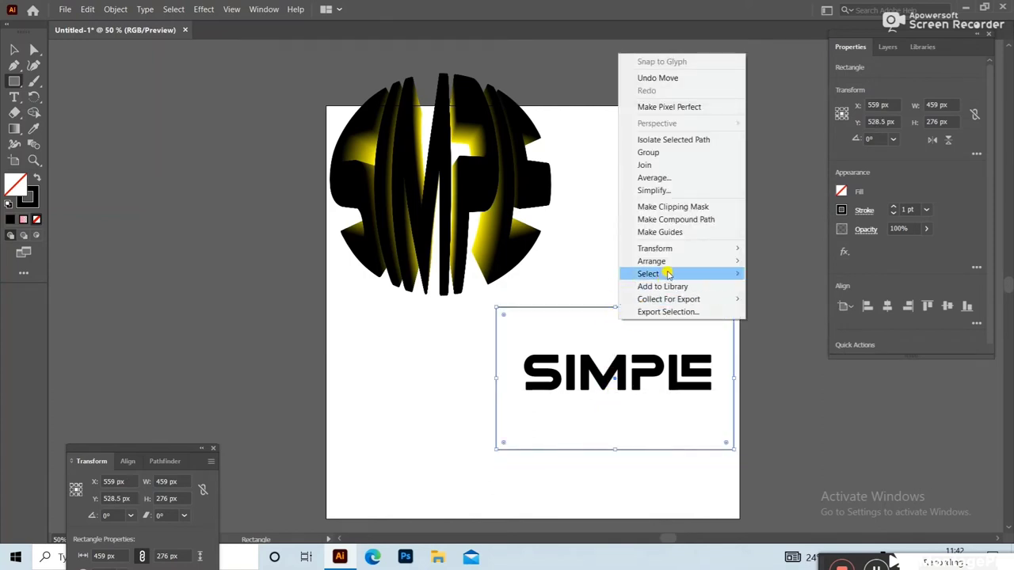
{"action": "left_click", "coordinate": [762, 264]}
{"action": "left_click", "coordinate": [637, 267]}
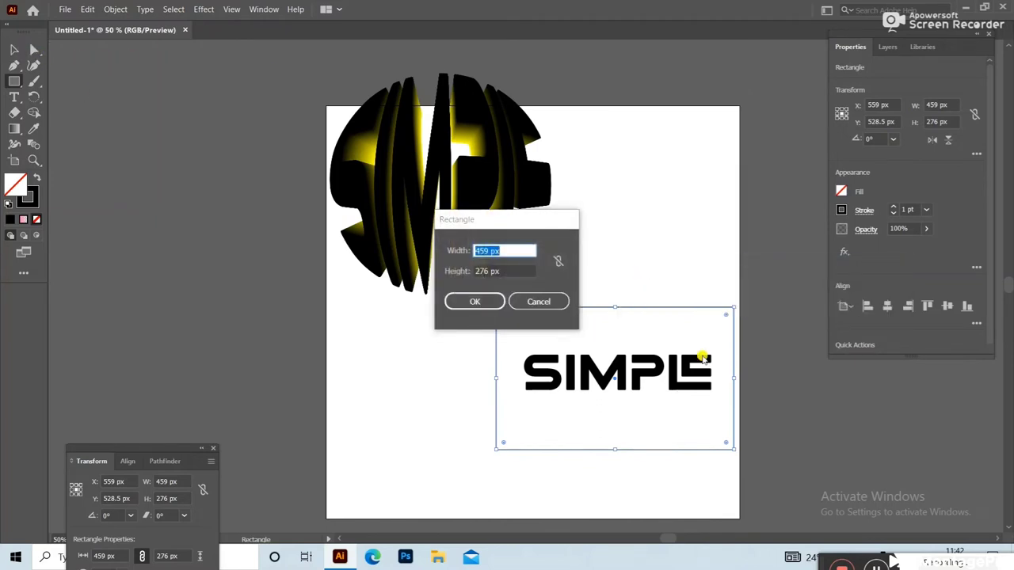
{"action": "left_click", "coordinate": [561, 301]}
{"action": "left_click", "coordinate": [138, 170]}
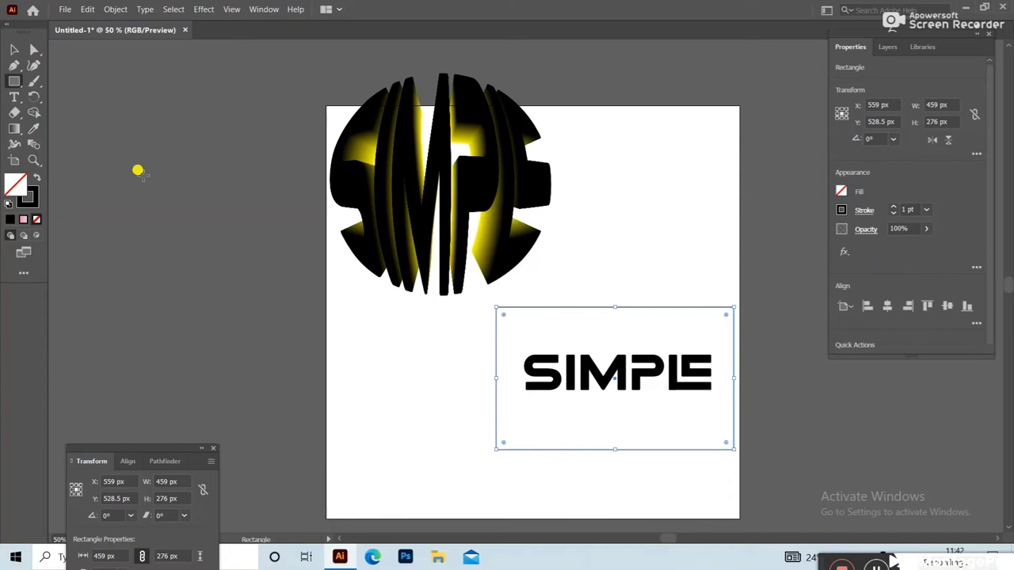
{"action": "left_click", "coordinate": [14, 49]}
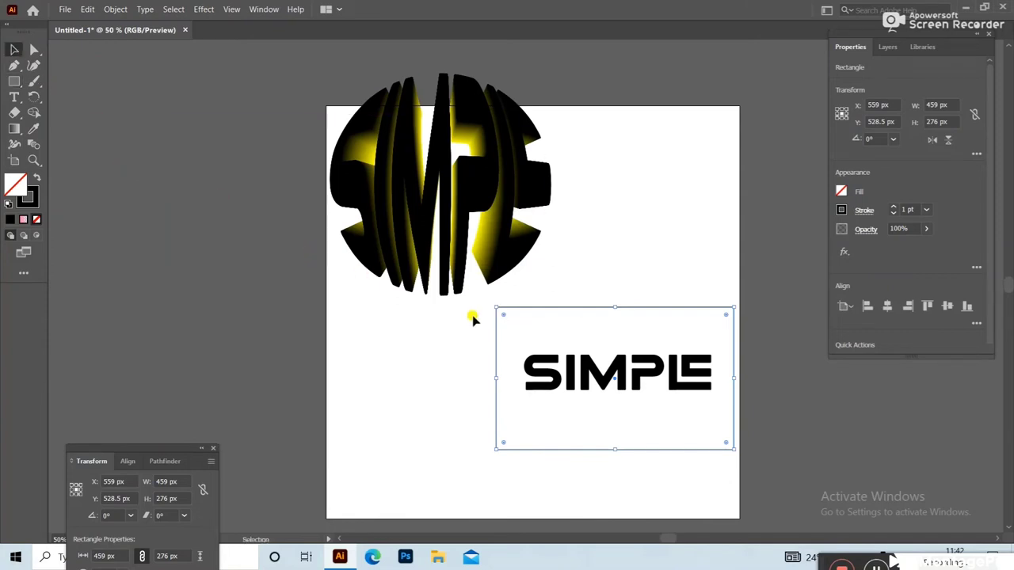
Envelope-distort the lower SIMPLE word into the 459 × 276 px rectangle with Make with Top Object
{"action": "left_click_drag", "start_coordinate": [468, 320], "coordinate": [616, 434]}
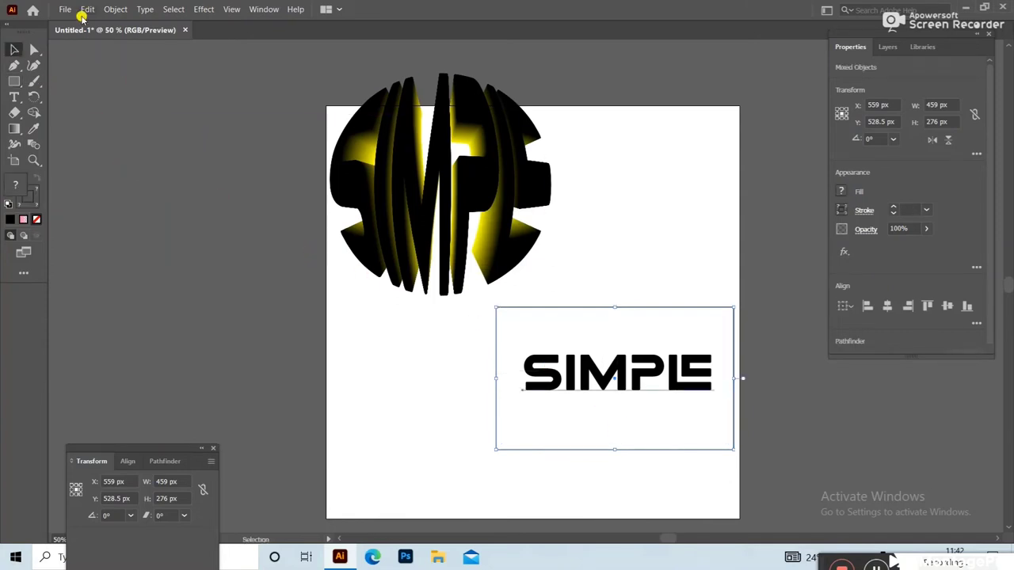
{"action": "left_click", "coordinate": [116, 8]}
{"action": "mouse_move", "coordinate": [148, 346]}
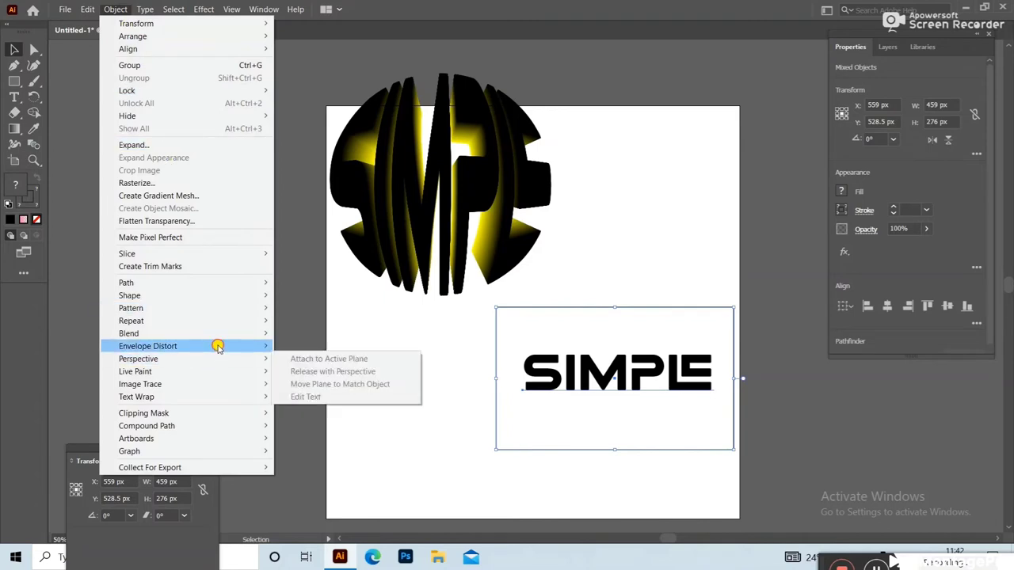
{"action": "left_click", "coordinate": [314, 371]}
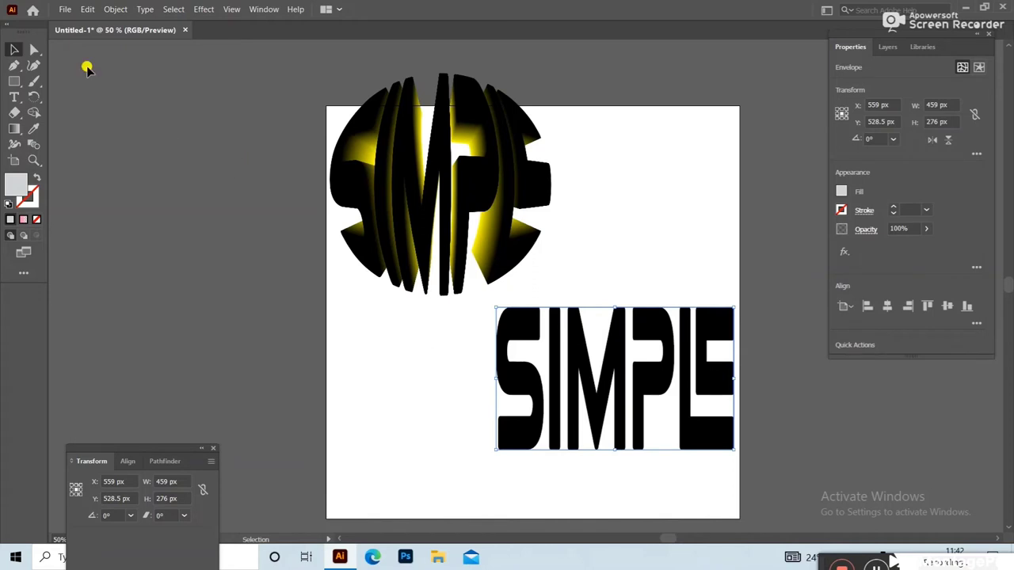
Paste a copy of the lower SIMPLE block in place and send it behind the original
{"action": "left_click", "coordinate": [88, 9]}
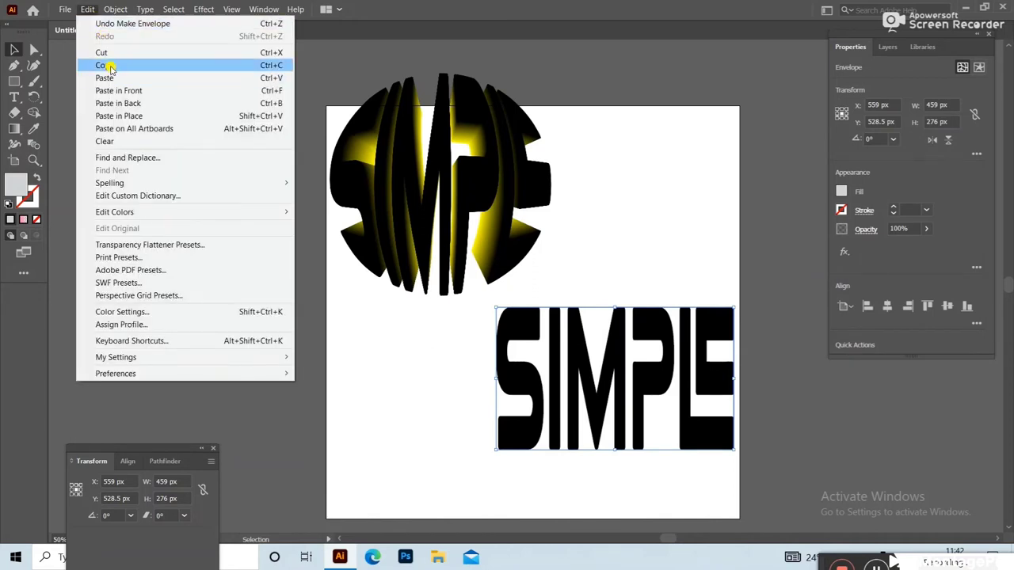
{"action": "left_click", "coordinate": [111, 67]}
{"action": "left_click", "coordinate": [88, 10]}
{"action": "left_click", "coordinate": [138, 117]}
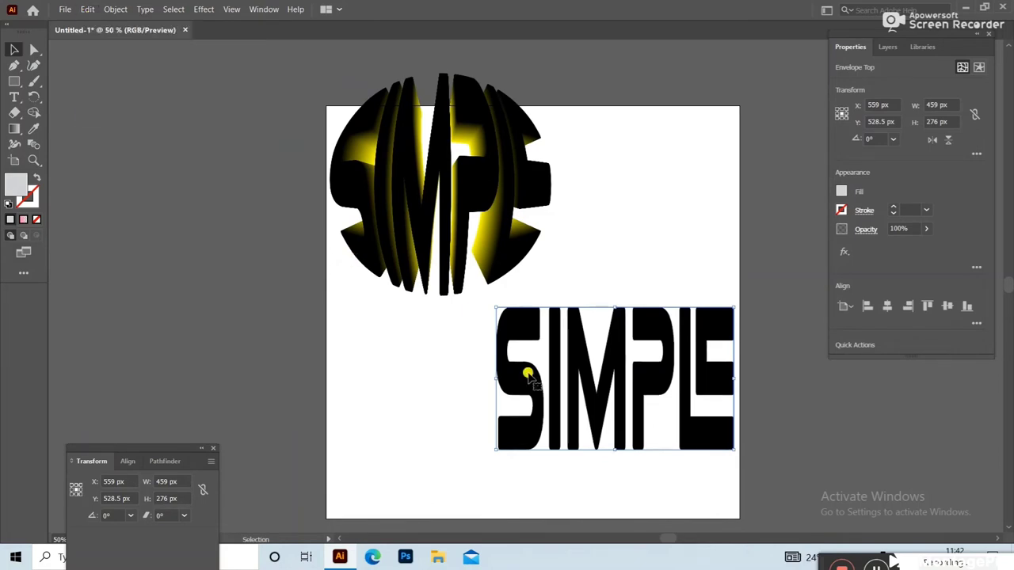
{"action": "right_click", "coordinate": [634, 380]}
{"action": "mouse_move", "coordinate": [668, 319]}
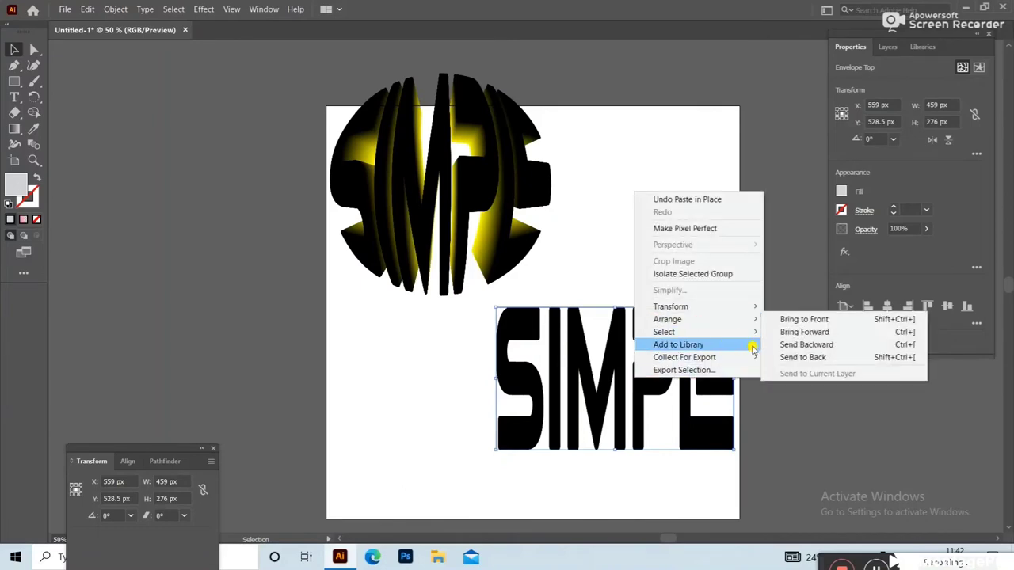
{"action": "left_click", "coordinate": [776, 355]}
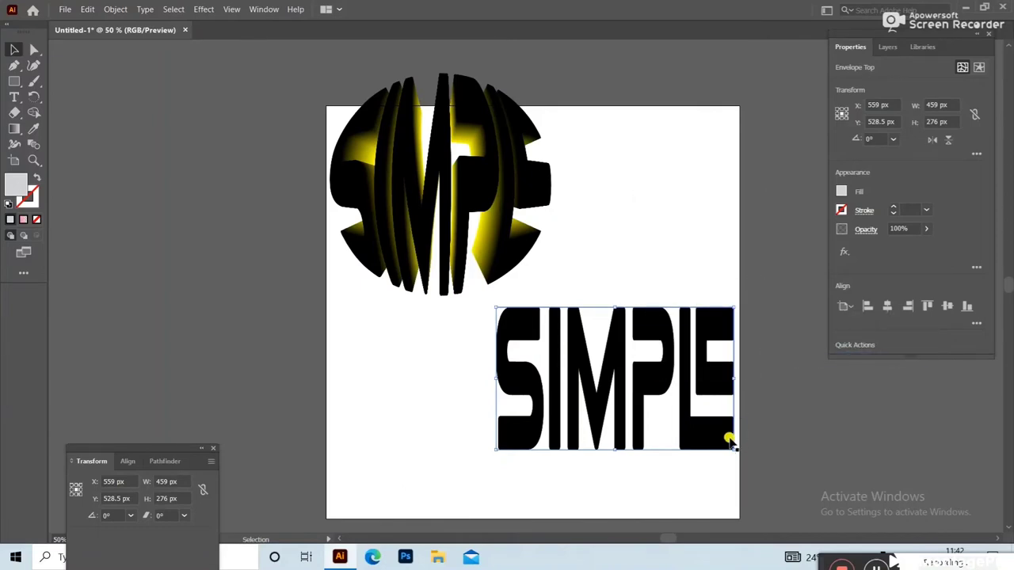
Shrink the copy to about 237×143 px, expand it, and fill it cyan
{"action": "left_click_drag", "start_coordinate": [731, 447], "coordinate": [677, 413]}
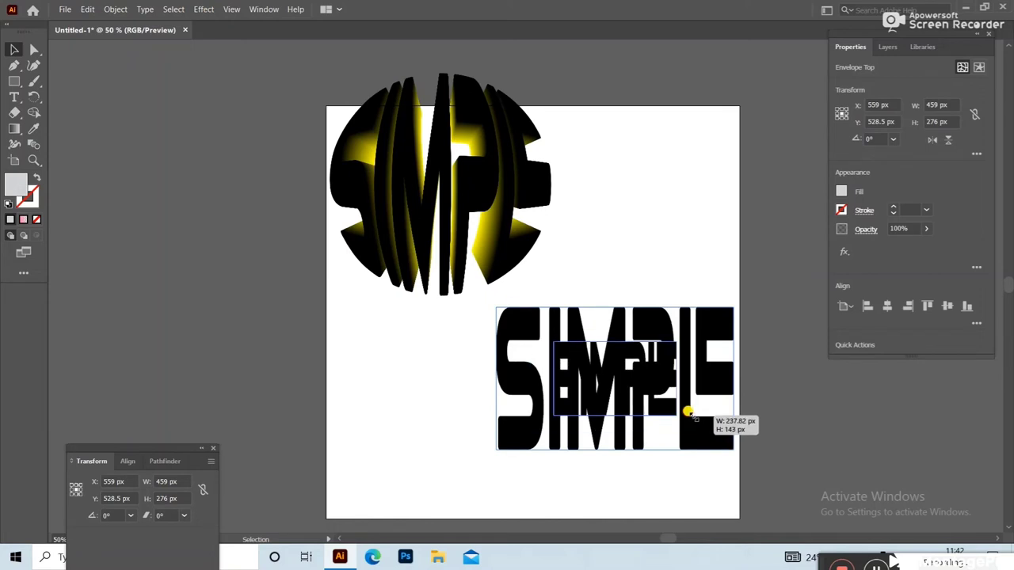
{"action": "left_click", "coordinate": [114, 9]}
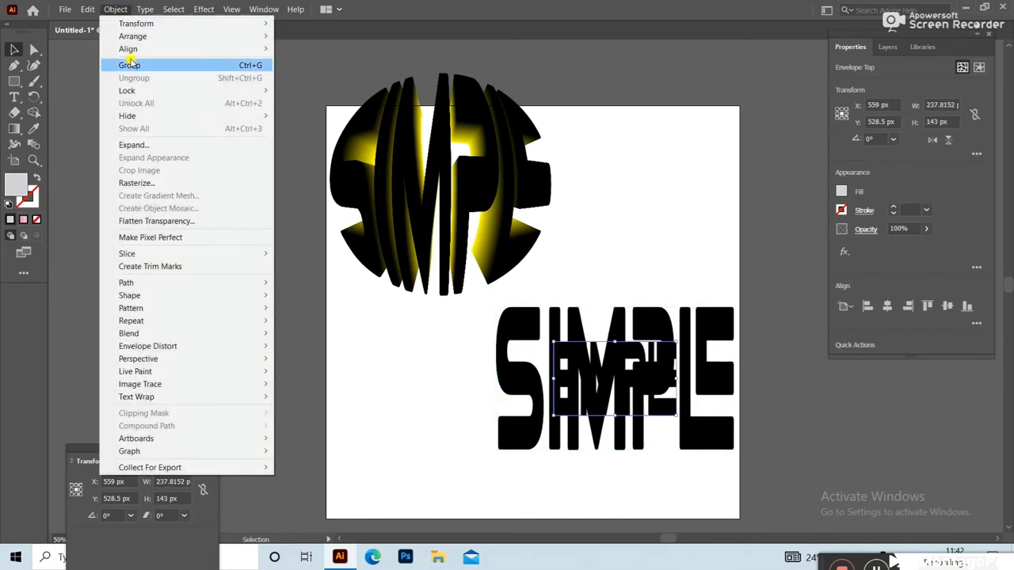
{"action": "left_click", "coordinate": [159, 148]}
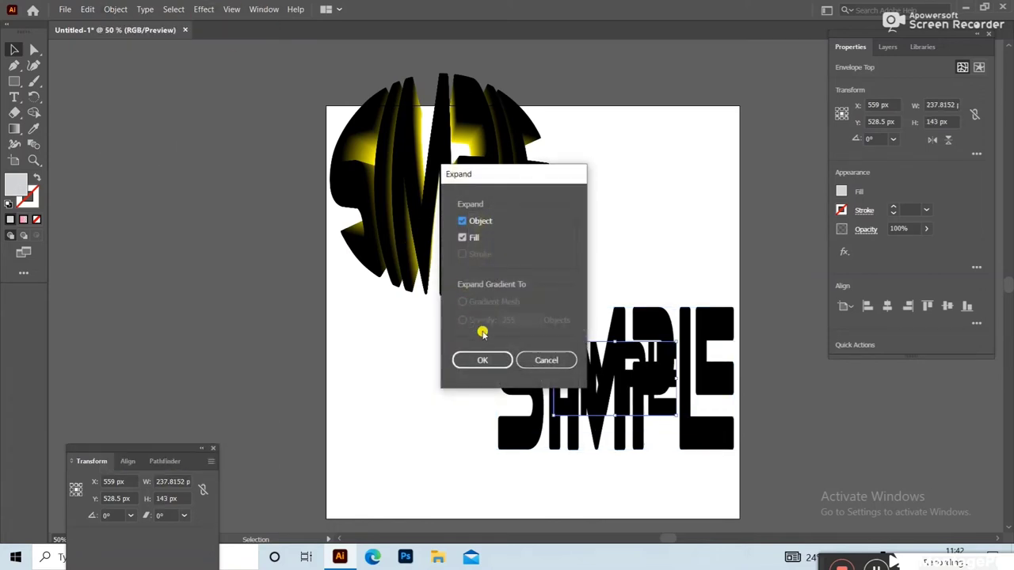
{"action": "left_click", "coordinate": [480, 359]}
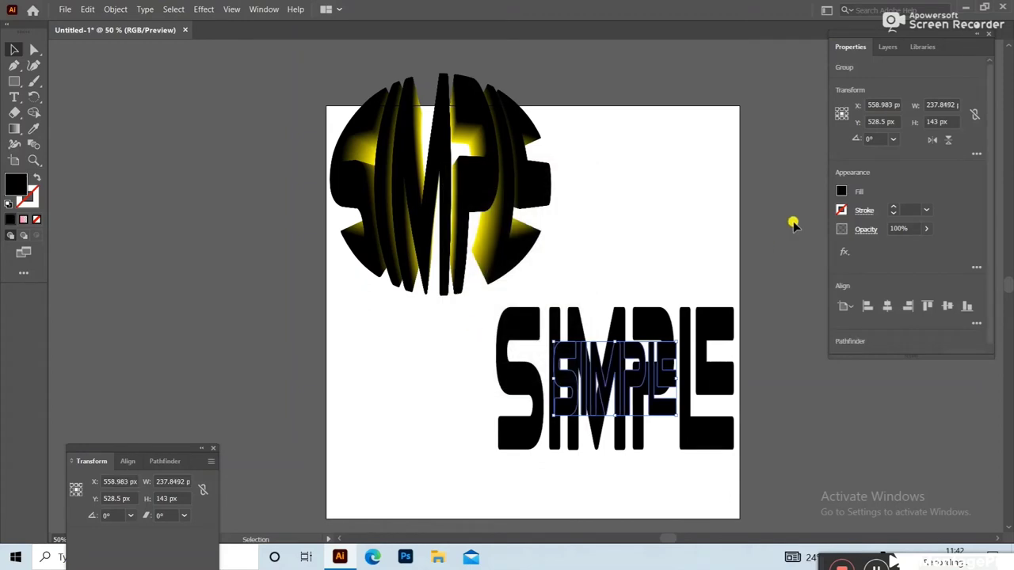
{"action": "left_click", "coordinate": [839, 193]}
{"action": "left_click", "coordinate": [761, 238]}
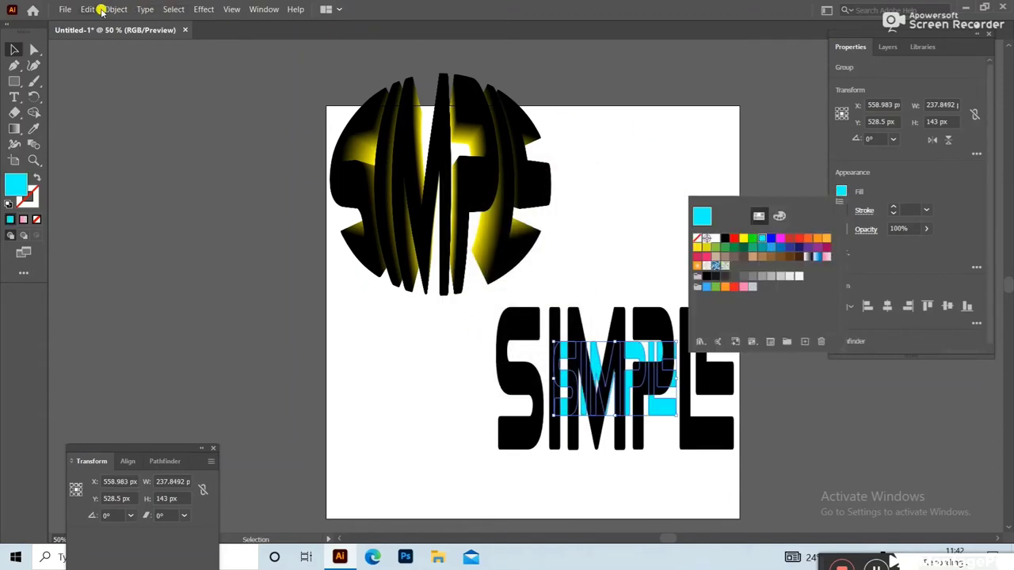
{"action": "left_click", "coordinate": [65, 14]}
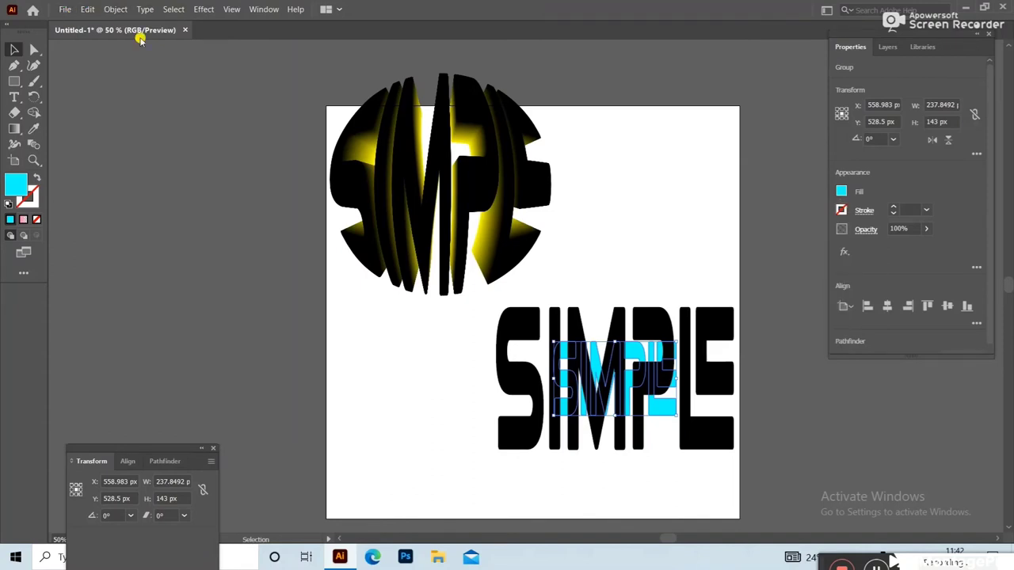
Blend the black SIMPLE with its cyan copy using Specified Steps spacing aligned to path
{"action": "left_click_drag", "start_coordinate": [474, 325], "coordinate": [576, 444]}
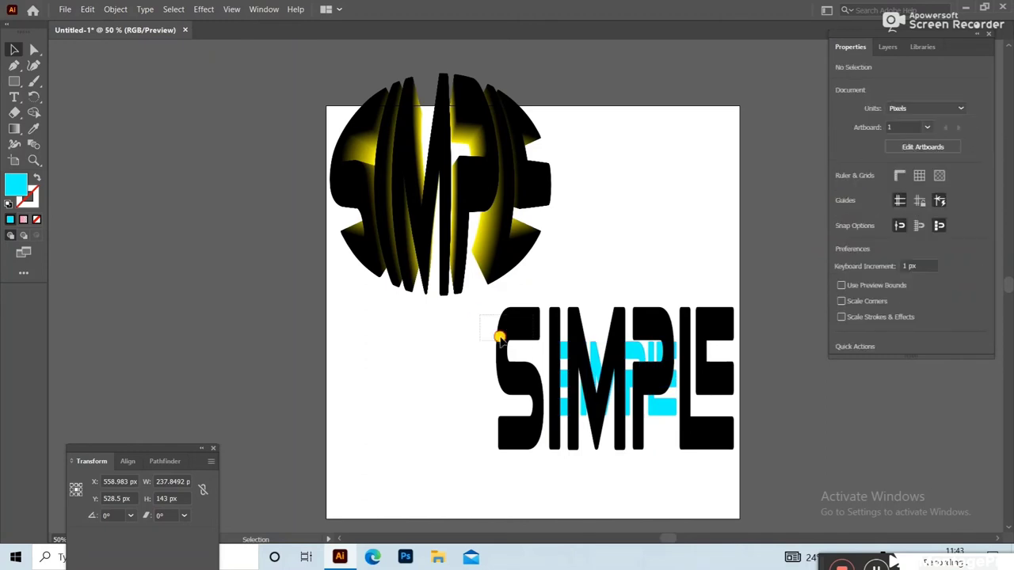
{"action": "left_click", "coordinate": [116, 10]}
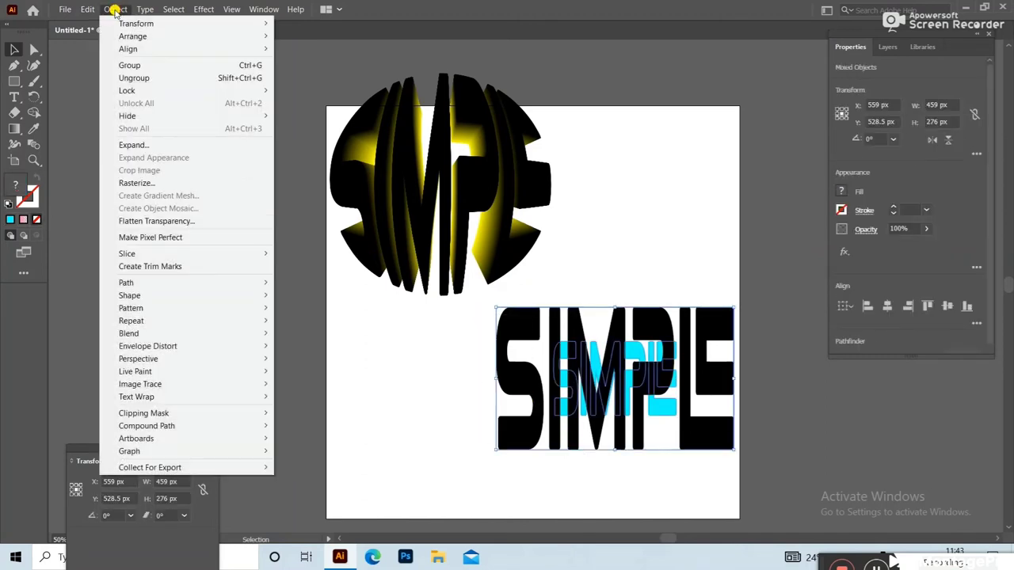
{"action": "mouse_move", "coordinate": [128, 334]}
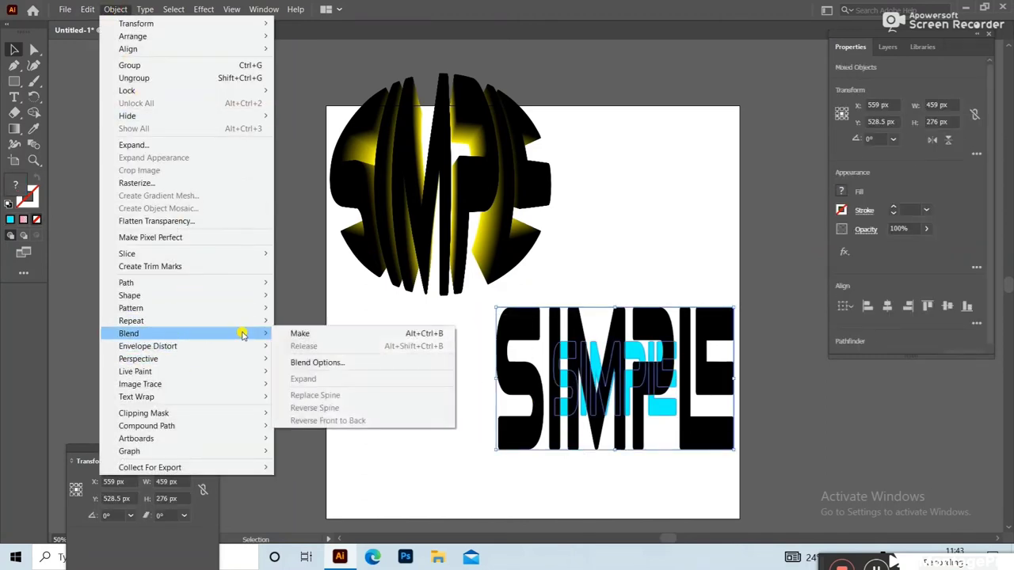
{"action": "left_click", "coordinate": [290, 332]}
{"action": "left_click", "coordinate": [116, 9]}
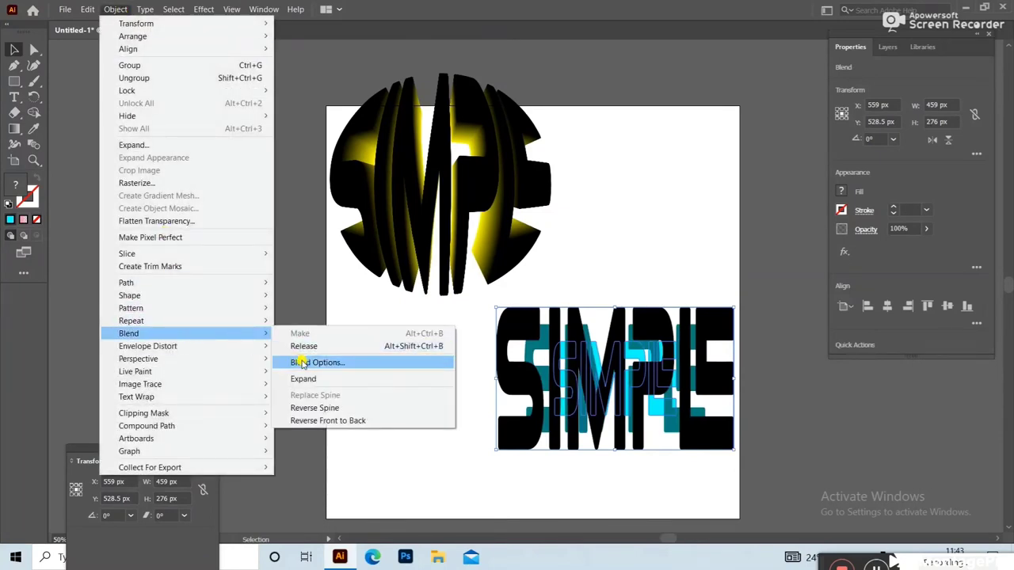
{"action": "left_click", "coordinate": [303, 363]}
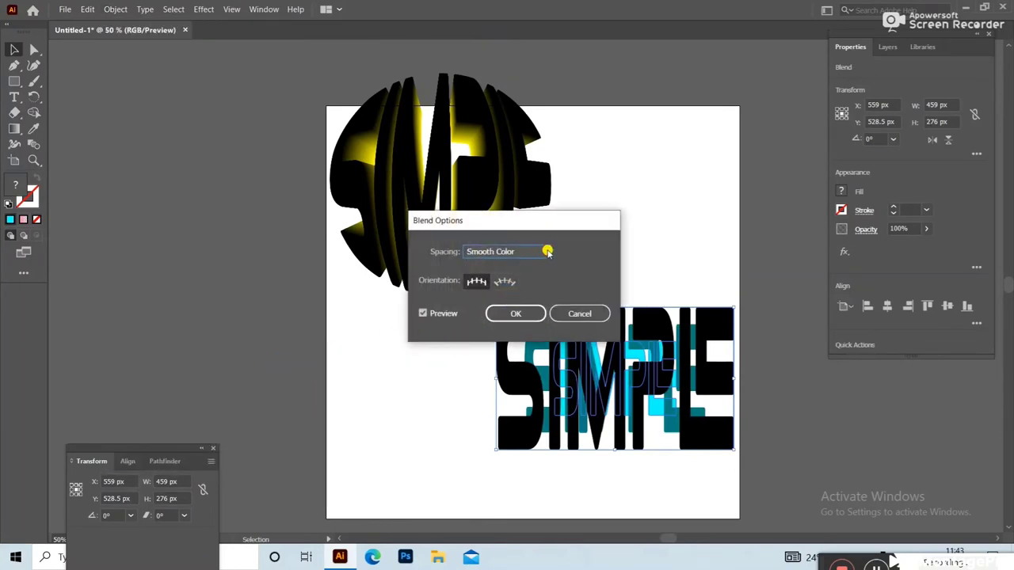
{"action": "left_click", "coordinate": [544, 251]}
{"action": "left_click", "coordinate": [516, 280]}
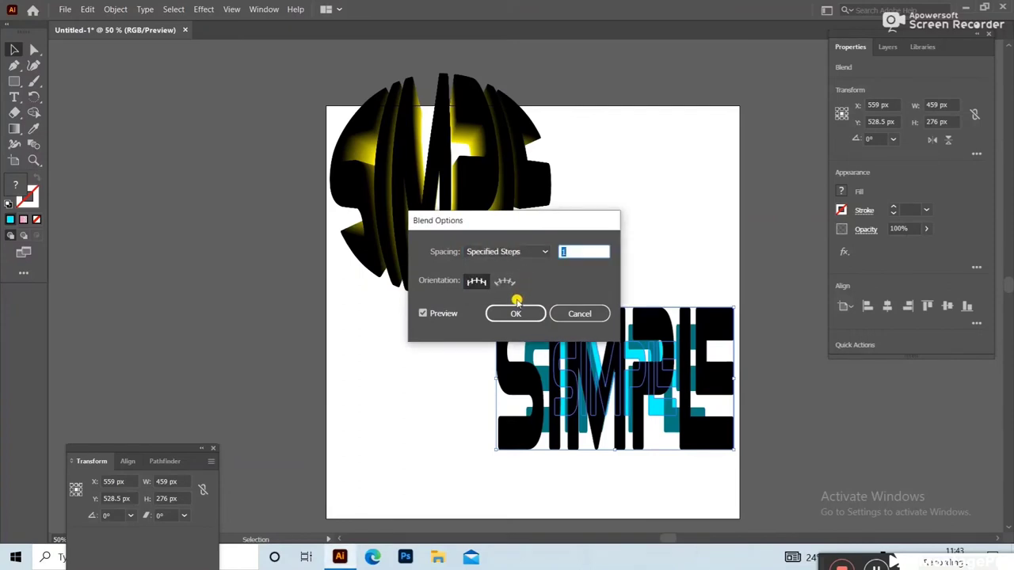
{"action": "left_click", "coordinate": [514, 316]}
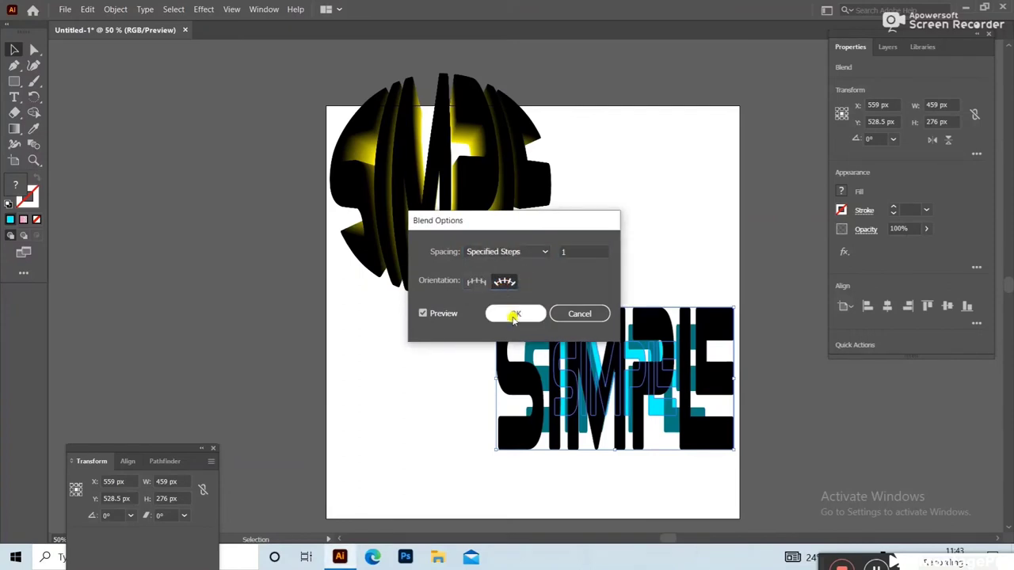
{"action": "left_click", "coordinate": [515, 315]}
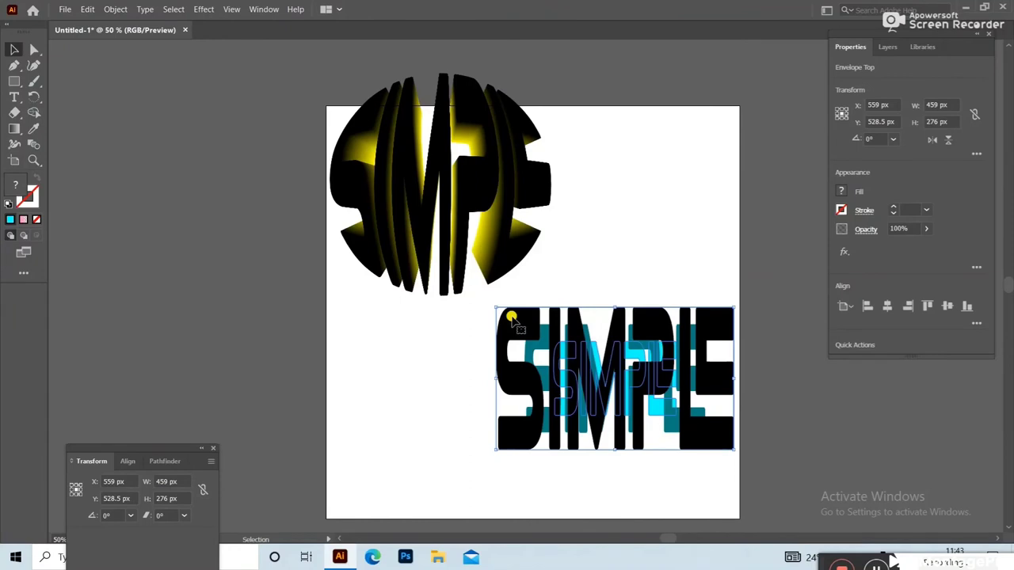
Set the blend to 400 specified steps for a smooth glow, then deselect
{"action": "left_click", "coordinate": [113, 9]}
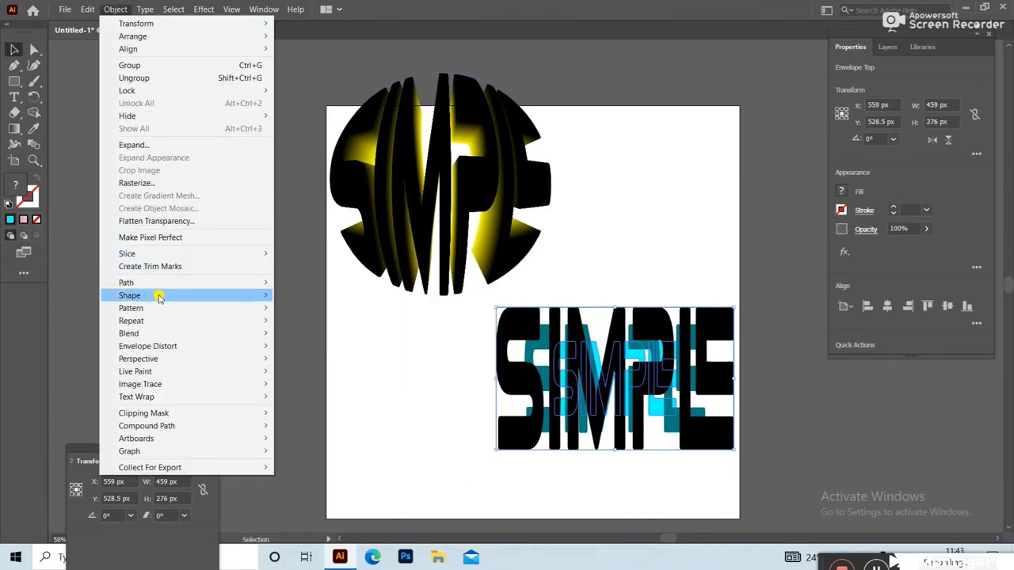
{"action": "left_click", "coordinate": [315, 362]}
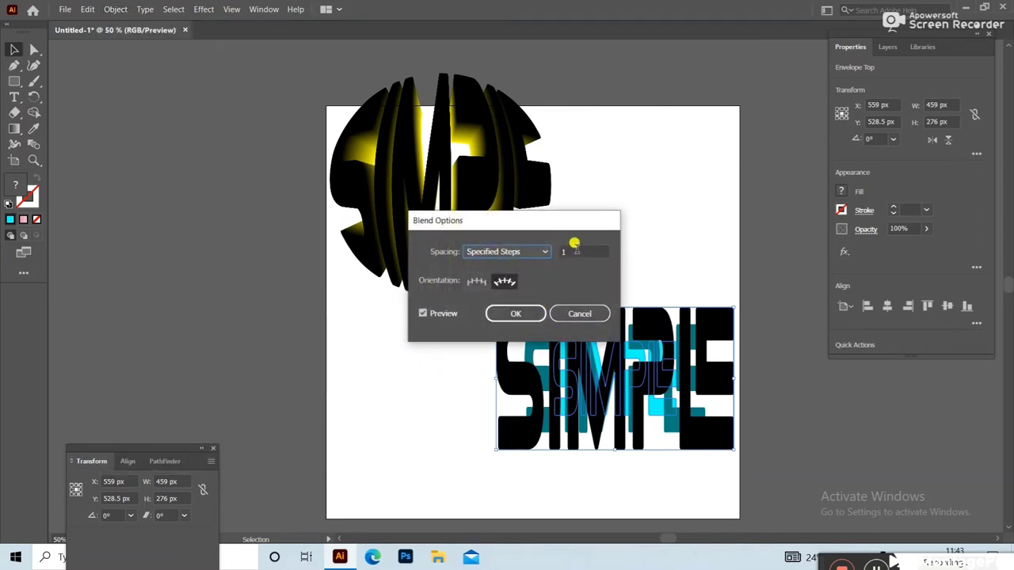
{"action": "left_click", "coordinate": [561, 250]}
{"action": "type", "text": "400"}
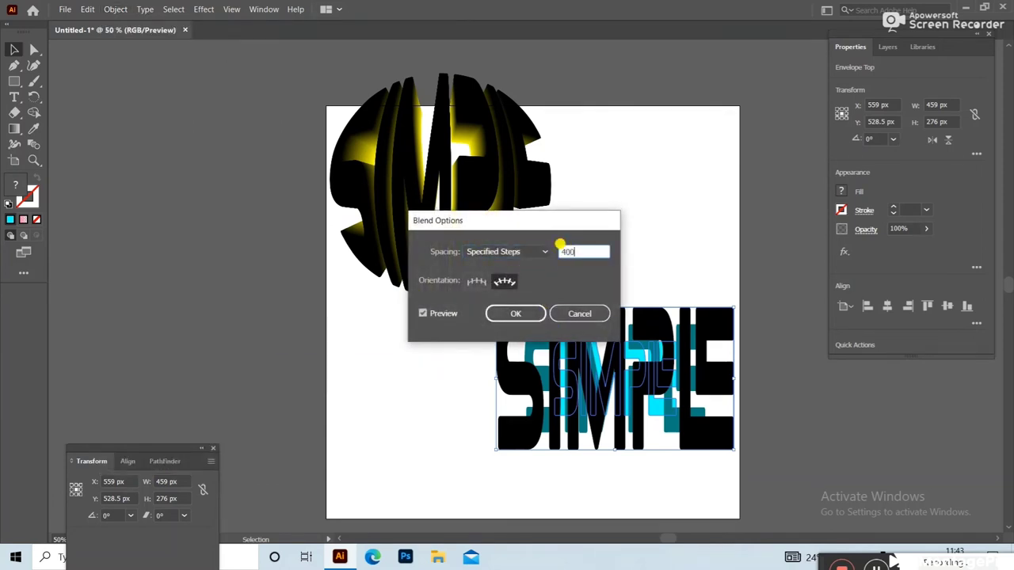
{"action": "left_click", "coordinate": [533, 315]}
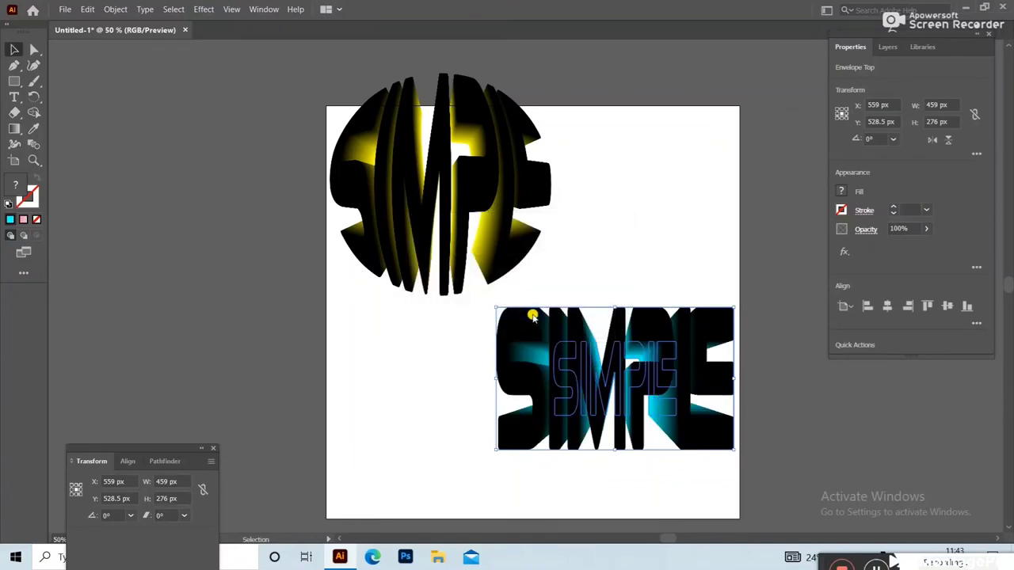
{"action": "left_click", "coordinate": [420, 366]}
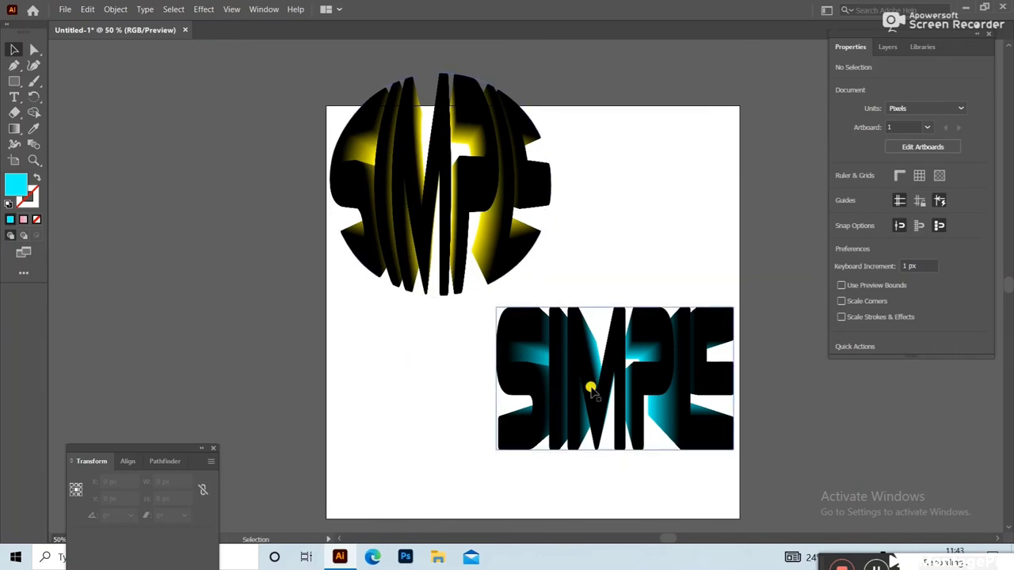
Move the cyan-glow block left and the yellow sphere right and down to centre both
{"action": "left_click_drag", "start_coordinate": [553, 407], "coordinate": [473, 429]}
{"action": "left_click_drag", "start_coordinate": [461, 241], "coordinate": [560, 275]}
{"action": "left_click", "coordinate": [715, 228]}
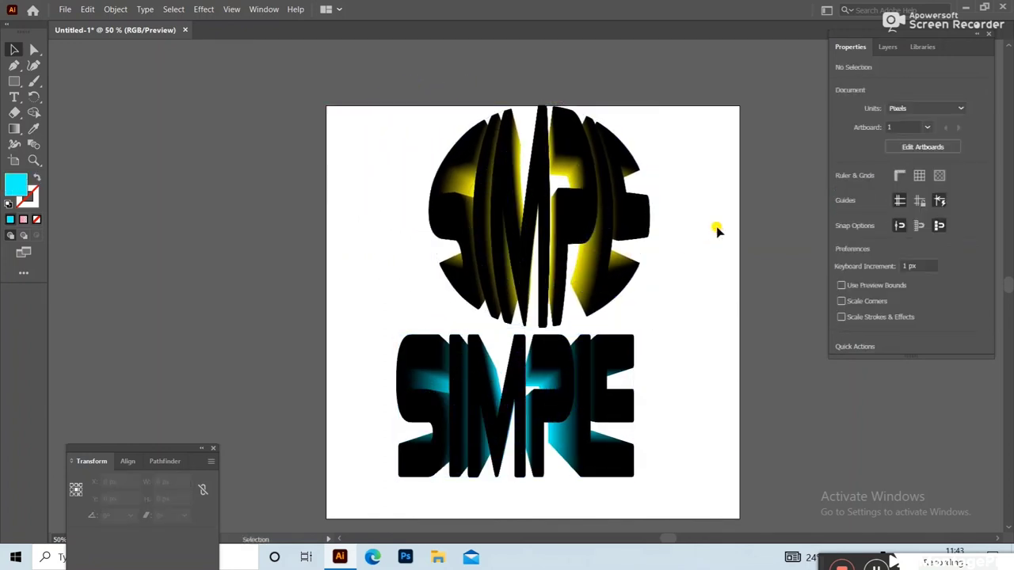
{"action": "left_click", "coordinate": [395, 155]}
Draw an 804×804 px cyan square over the artboard and send it behind both logos
{"action": "left_click_drag", "start_coordinate": [14, 81], "coordinate": [71, 81]}
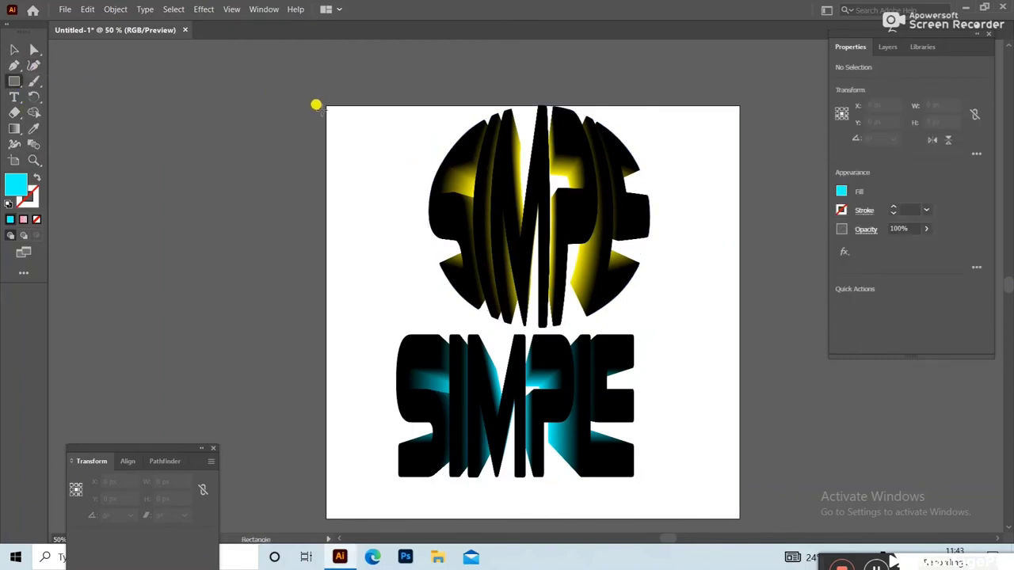
{"action": "mouse_move", "coordinate": [326, 106]}
{"action": "left_mouse_down"}
{"action": "mouse_move", "coordinate": [749, 476]}
{"action": "mouse_move", "coordinate": [742, 519]}
{"action": "left_mouse_up"}
{"action": "right_click", "coordinate": [668, 442]}
{"action": "mouse_move", "coordinate": [707, 388]}
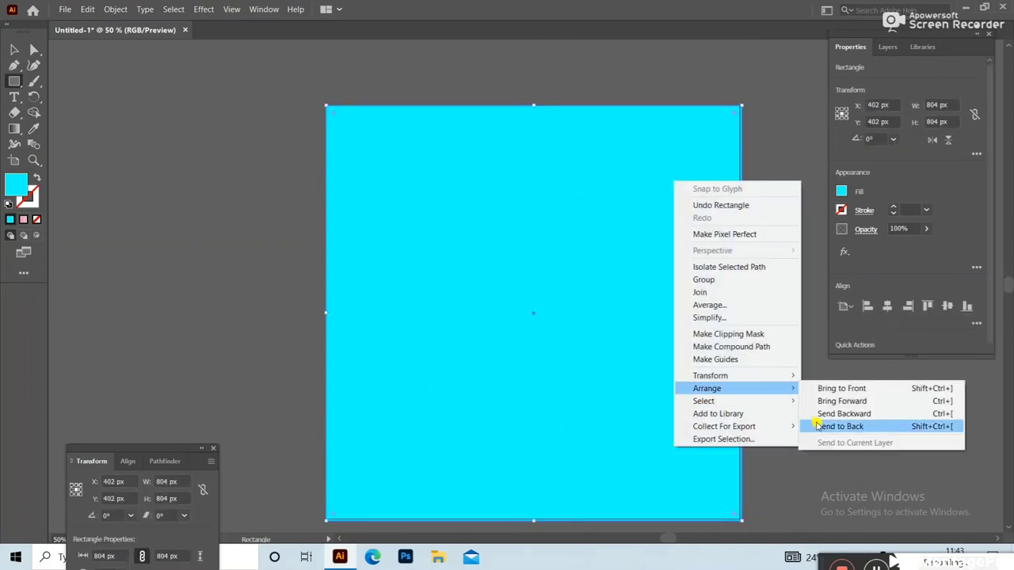
{"action": "left_click", "coordinate": [824, 426]}
{"action": "left_click", "coordinate": [799, 428]}
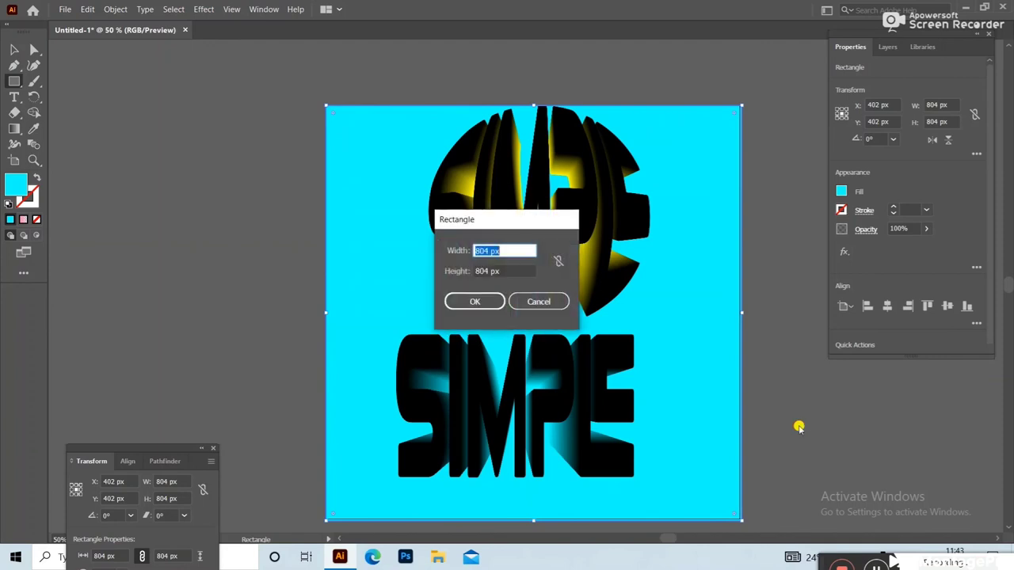
{"action": "left_click", "coordinate": [539, 302]}
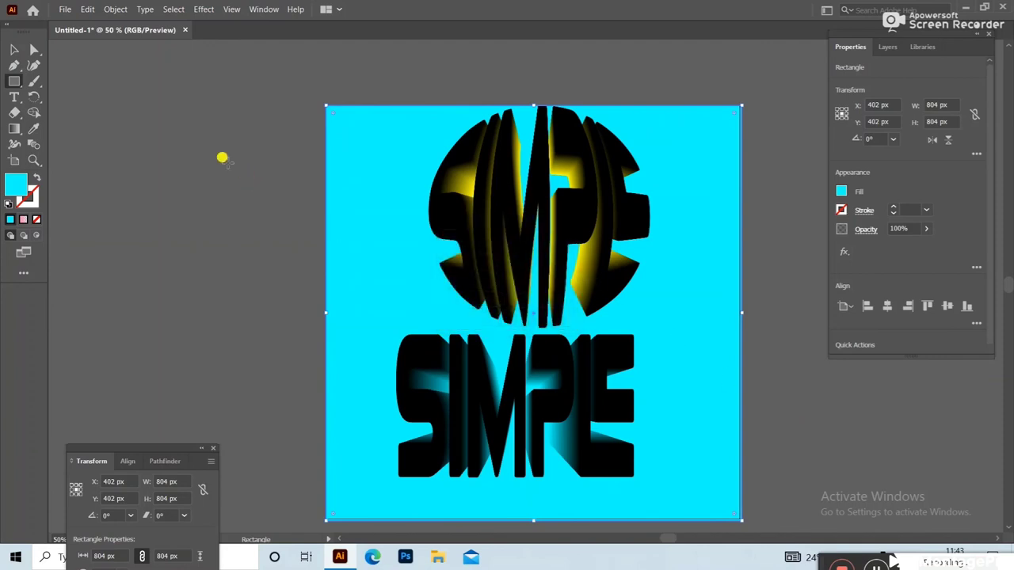
{"action": "left_click", "coordinate": [10, 49]}
{"action": "scroll", "coordinate": [533, 355], "scroll_direction": "down", "scroll_amount": 1}
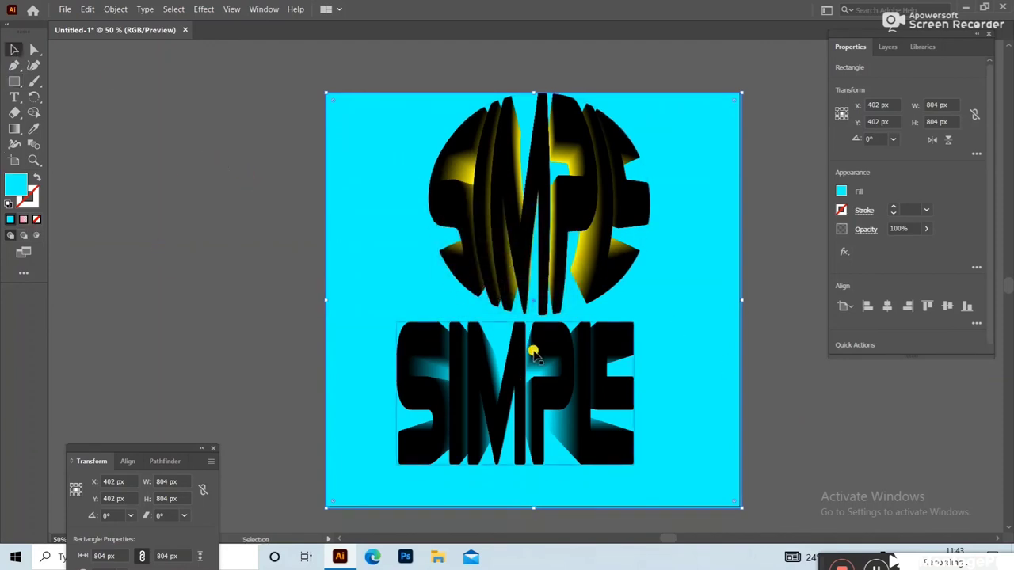